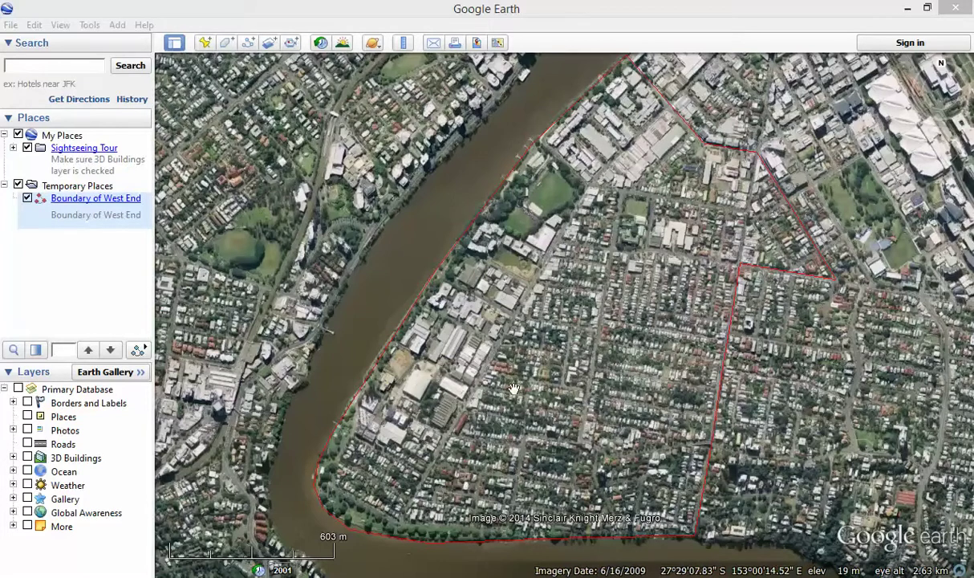
Zoom in to about 891 m and pan north along West End's riverside strip
drag(500, 380, 544, 363)
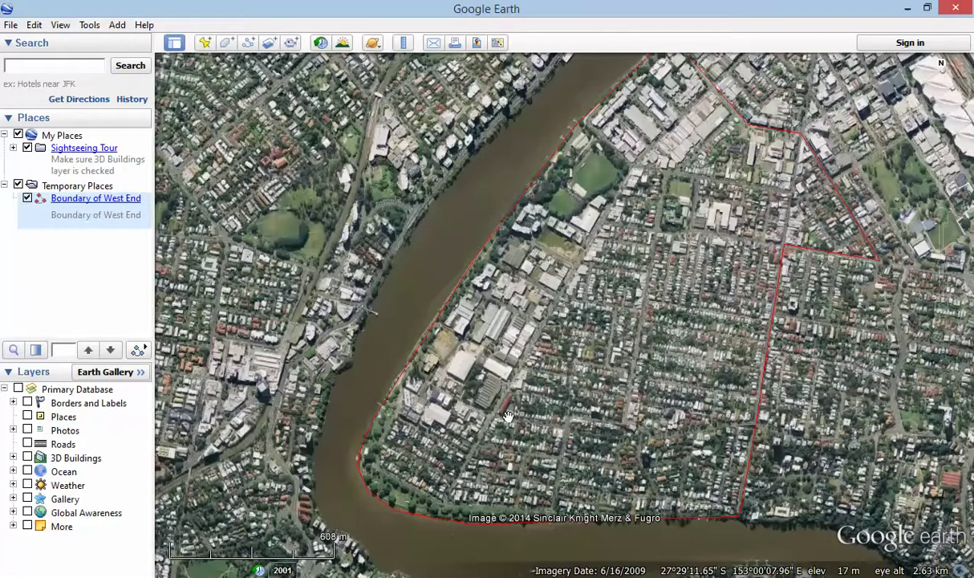
scroll(501, 416, up, 3)
scroll(484, 419, up, 4)
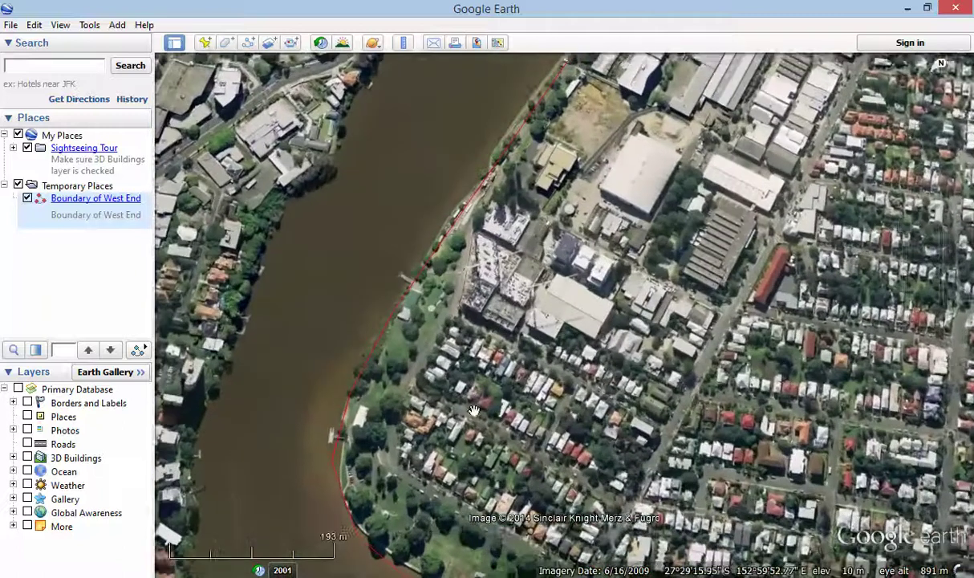
drag(474, 410, 509, 403)
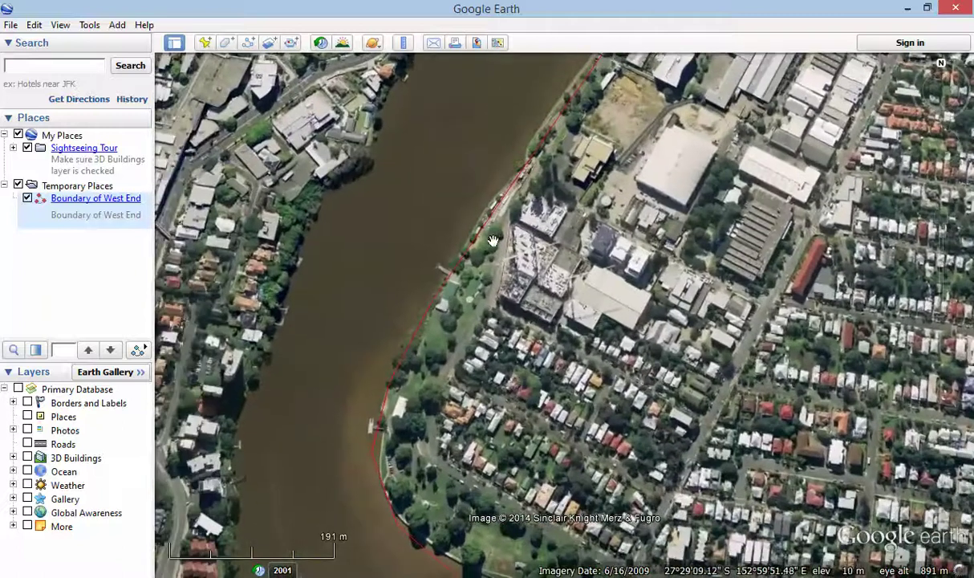
drag(633, 465, 473, 363)
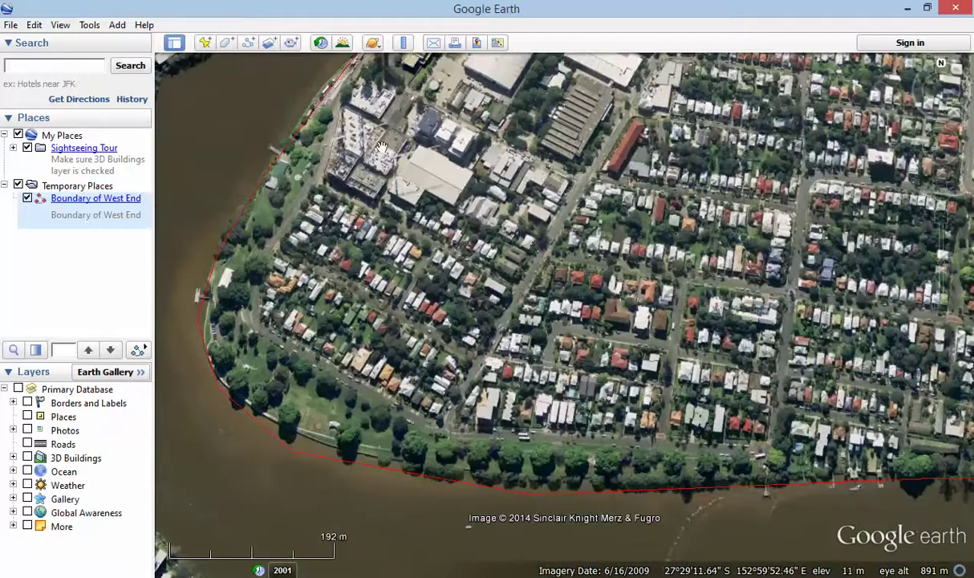
key(Up)
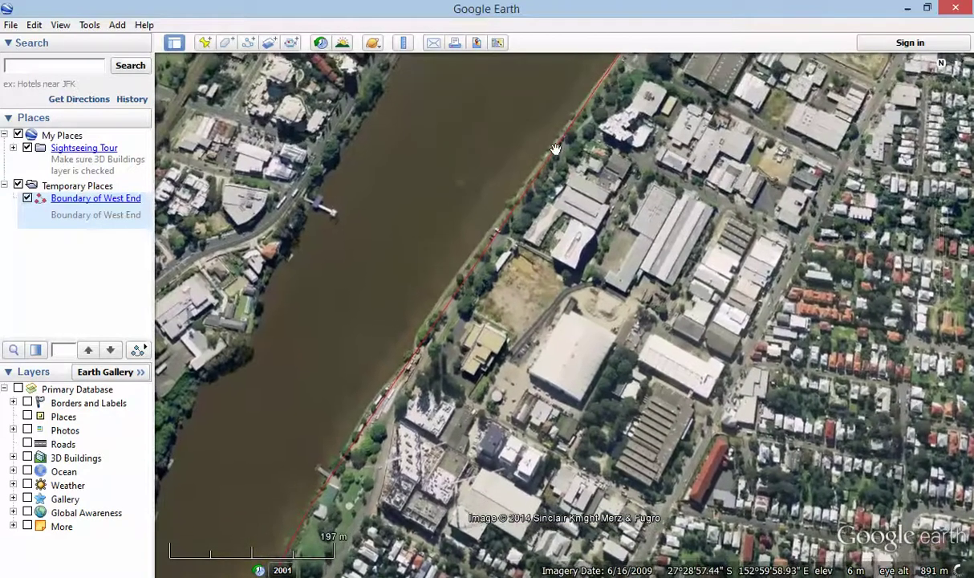
Pan north and east past the sports fields, then zoom out to about 3.21 km
key(Up)
key(Up)
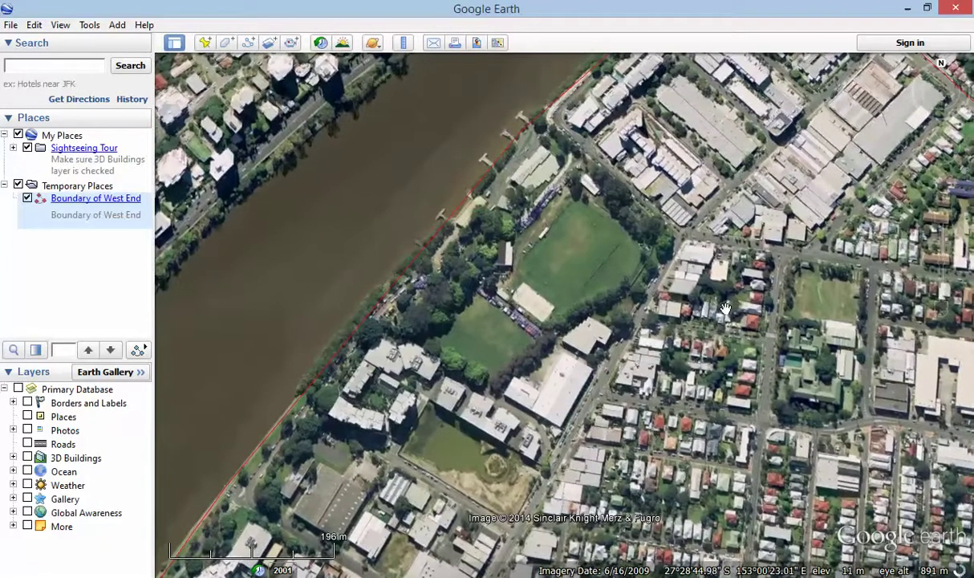
key(Right)
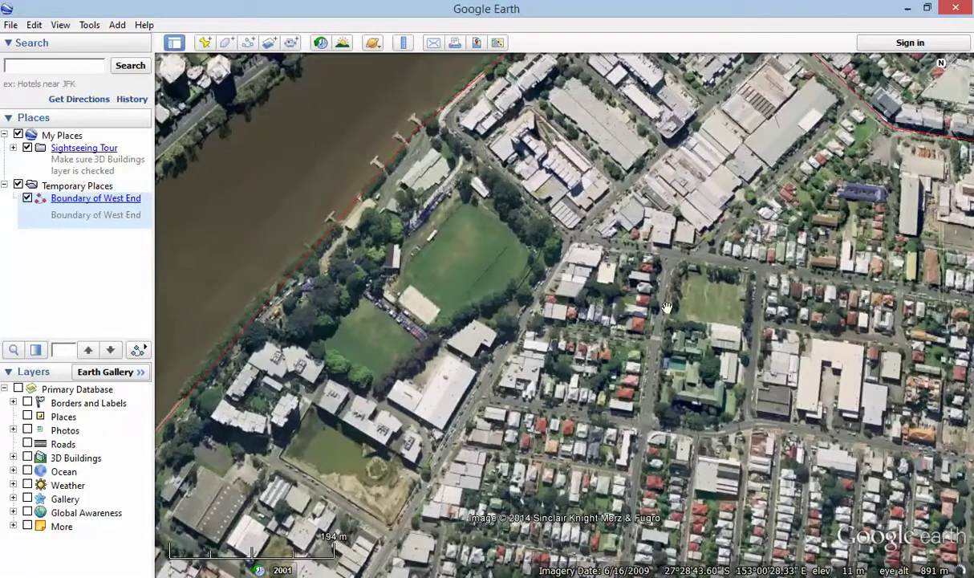
scroll(628, 405, down, 3)
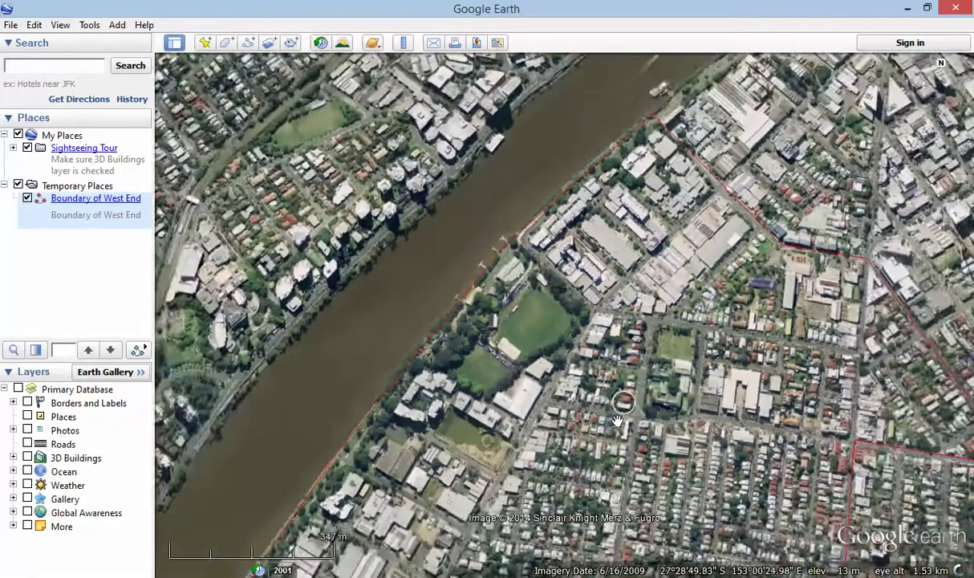
scroll(580, 337, down, 2)
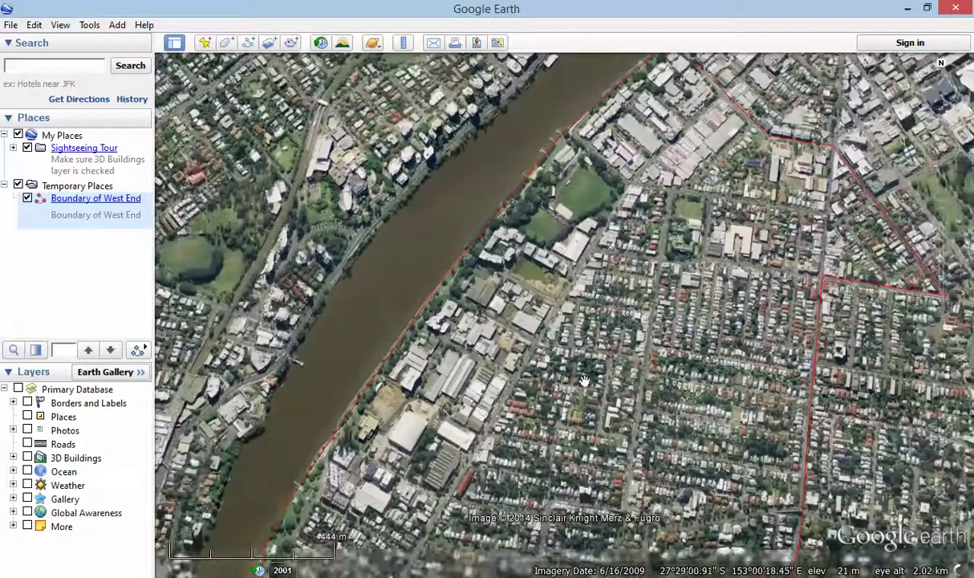
scroll(576, 305, down, 2)
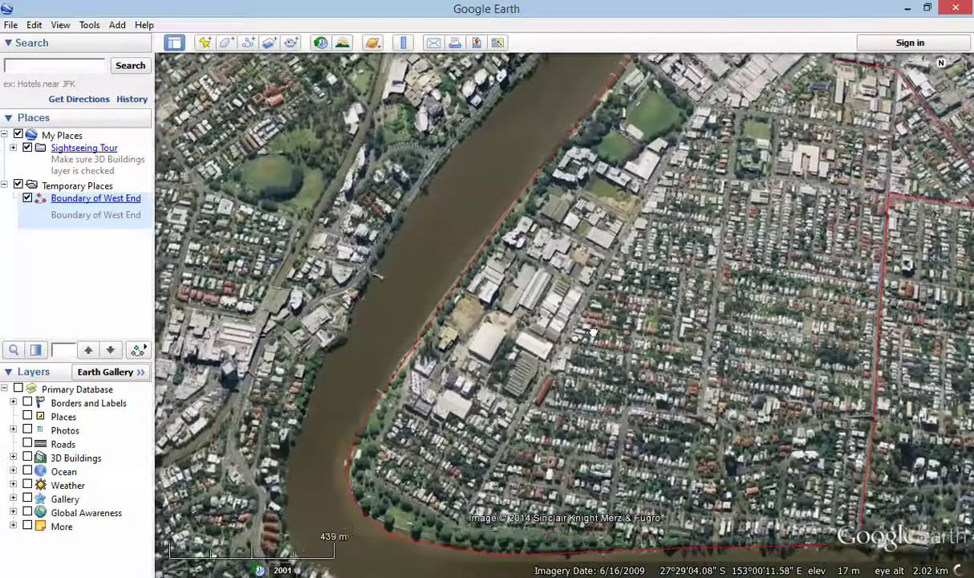
scroll(602, 325, down, 2)
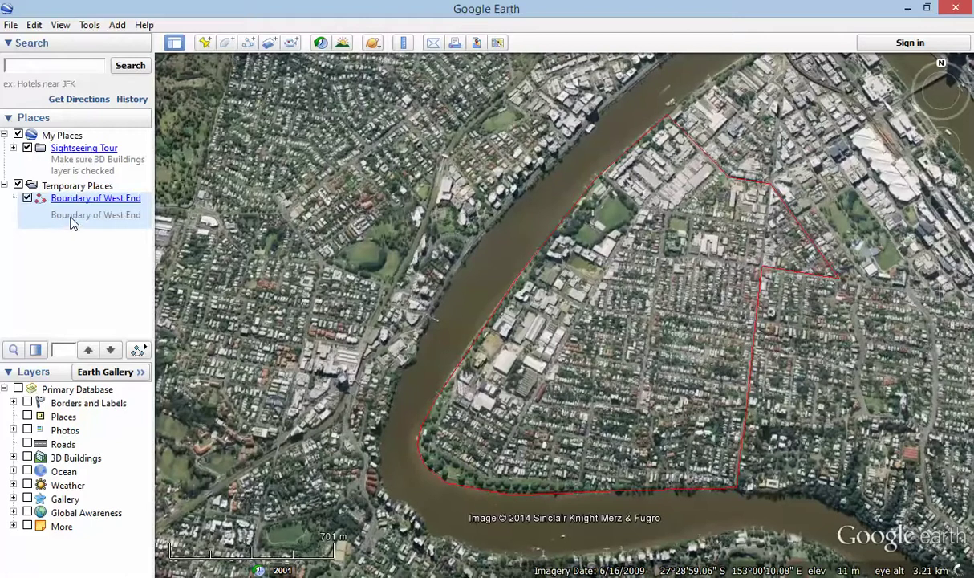
Hide and fly to the West End boundary, then start a polygon named 'Recreational Areas 1'
click(27, 199)
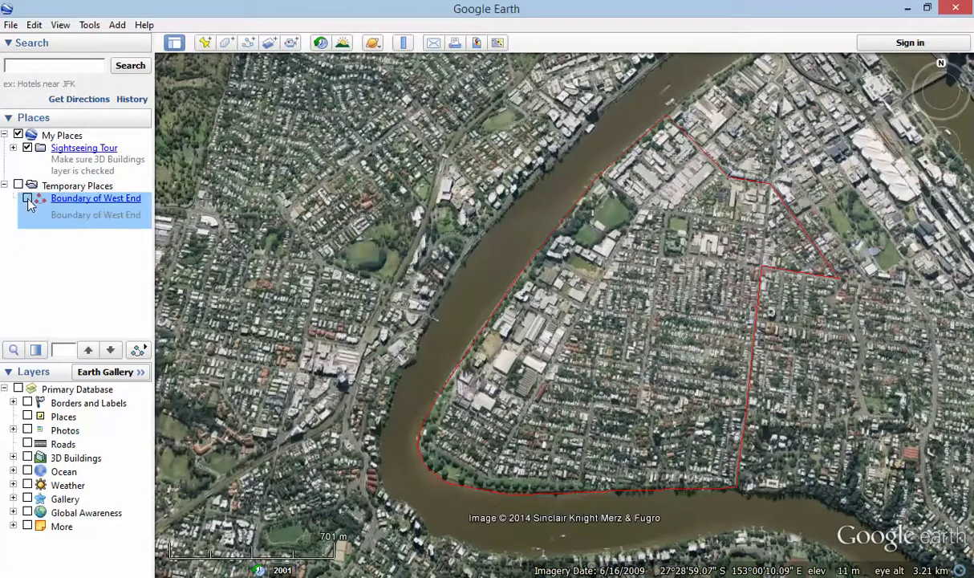
double_click(102, 211)
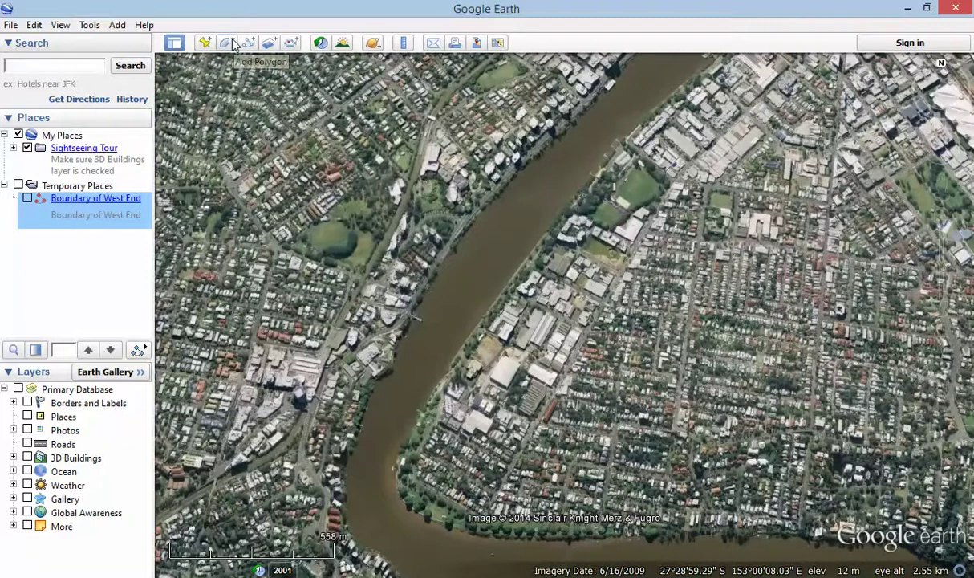
click(228, 43)
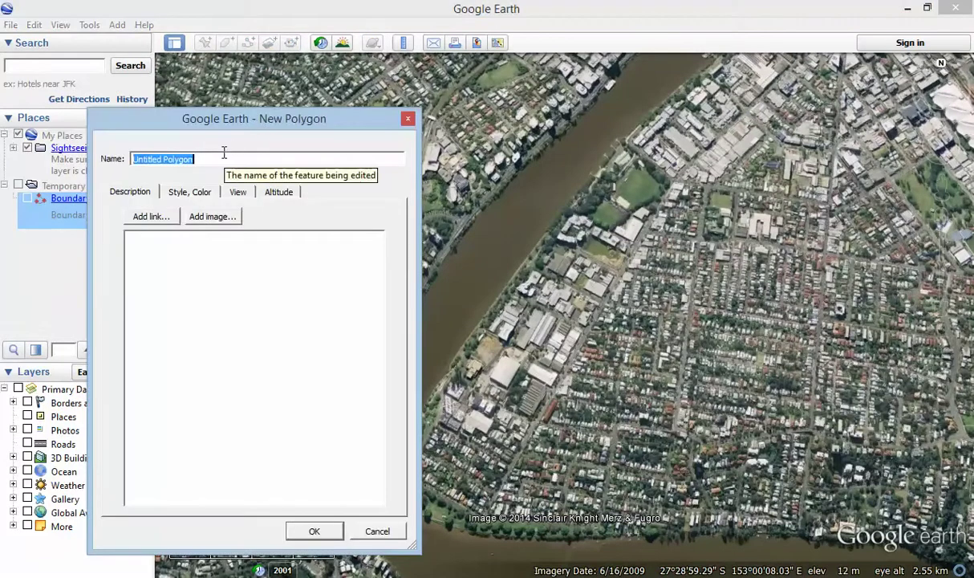
key(BackSpace)
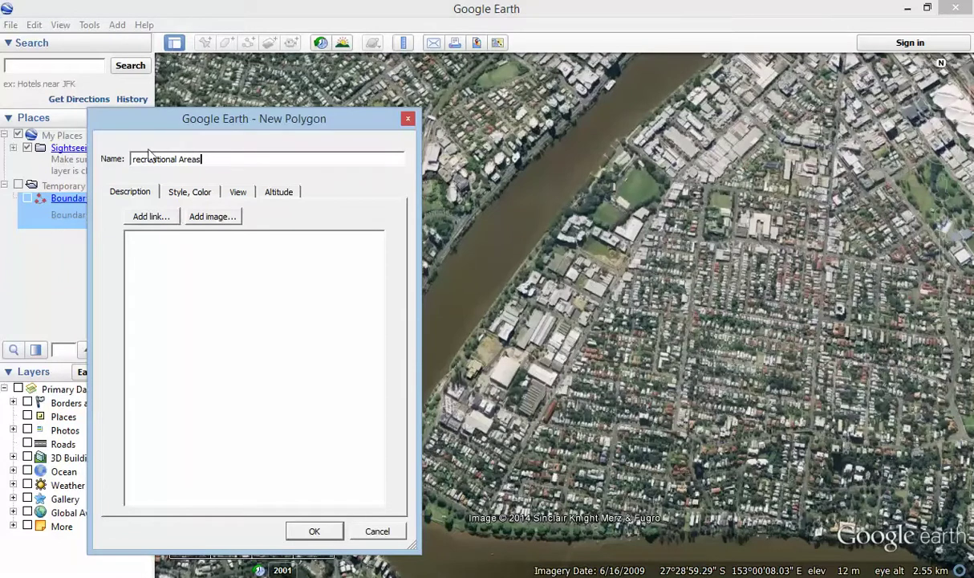
key(Delete)
text(R)
Give the polygon green lines and a green Filled+Outlined area at 50% opacity
click(186, 195)
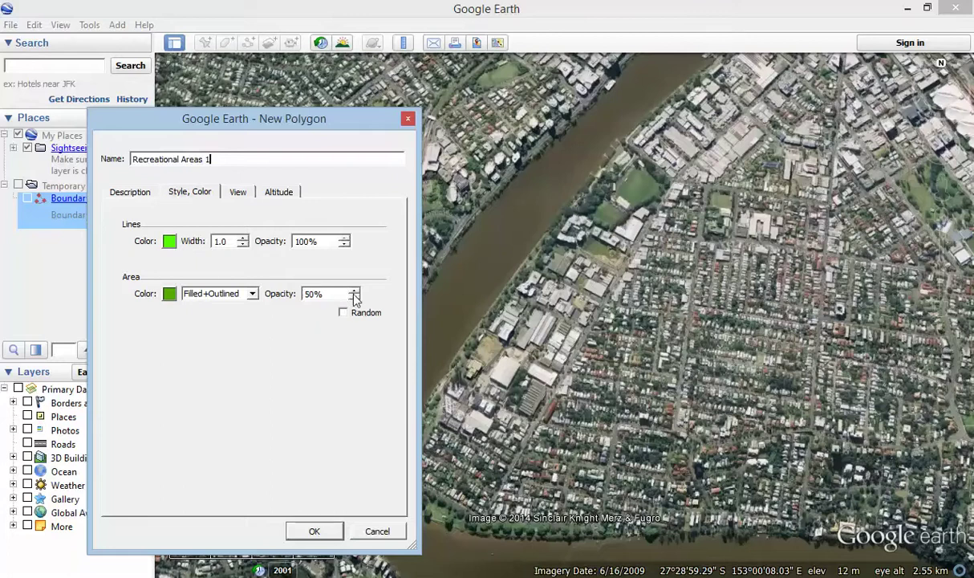
drag(322, 294, 302, 293)
click(336, 295)
Place polygon corners around the sports fields' street, eastern and northern edges
drag(333, 120, 140, 107)
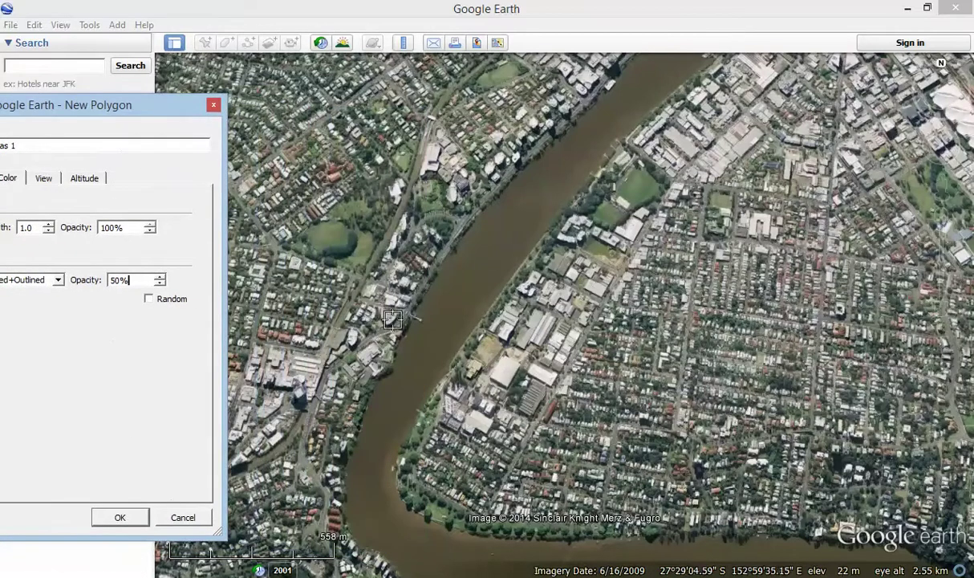
scroll(558, 235, up, 2)
scroll(558, 234, up, 2)
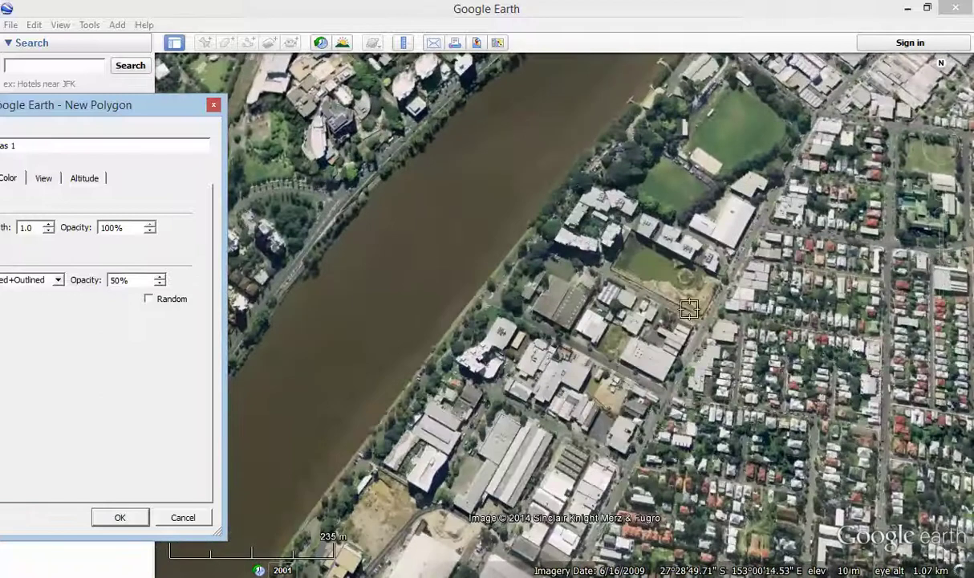
click(690, 221)
click(720, 189)
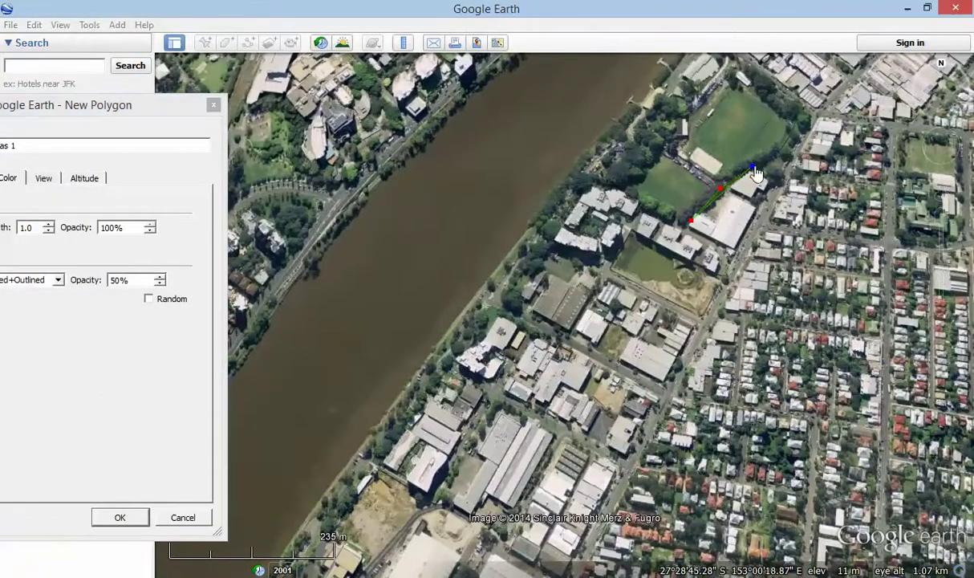
click(753, 166)
click(779, 168)
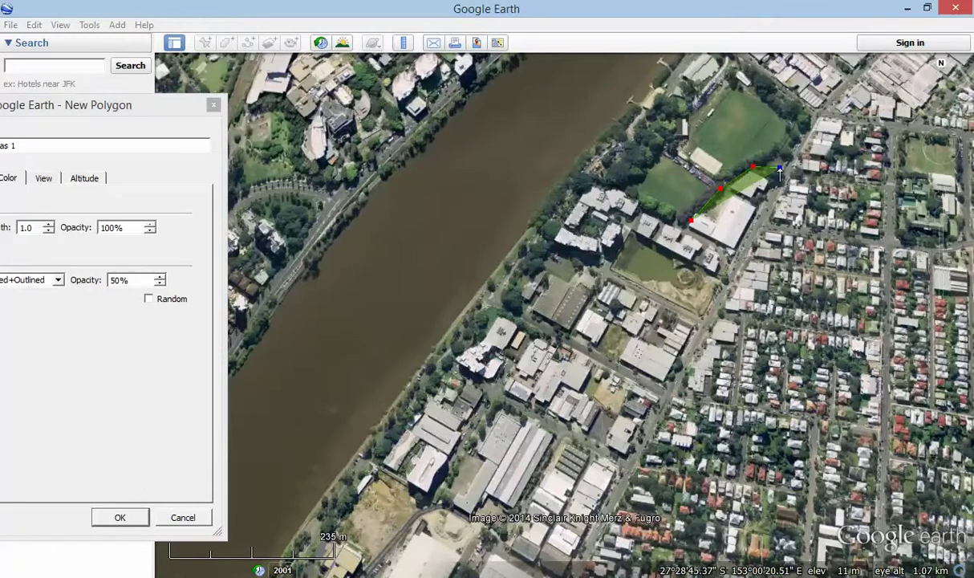
click(813, 116)
click(742, 60)
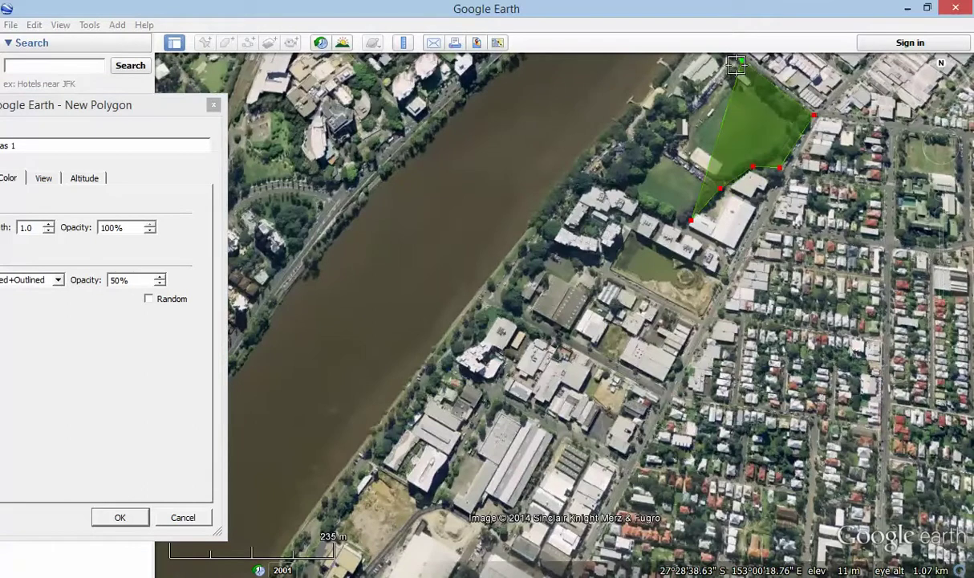
Add the northern tip corner and continue the outline down the riverbank
key(Up)
key(Up)
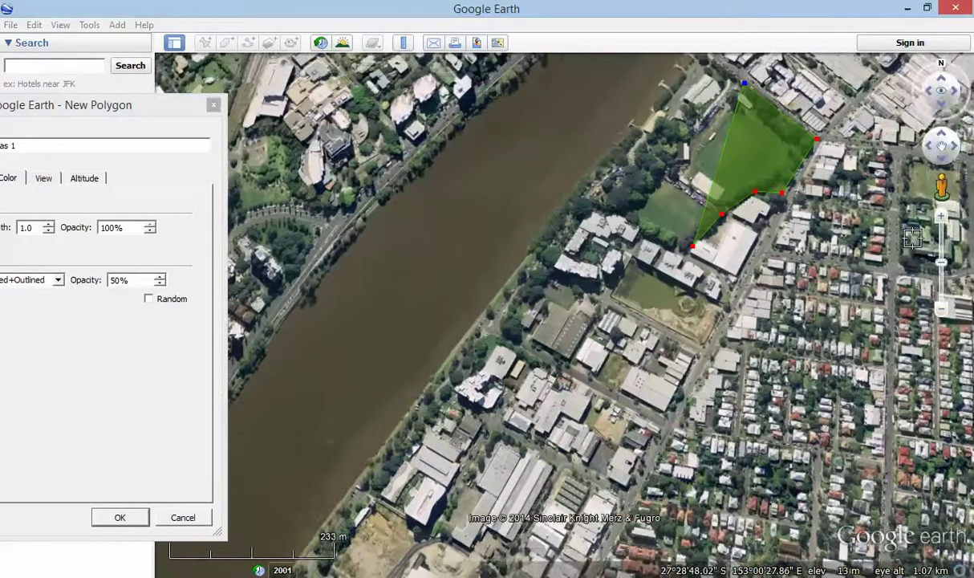
click(707, 67)
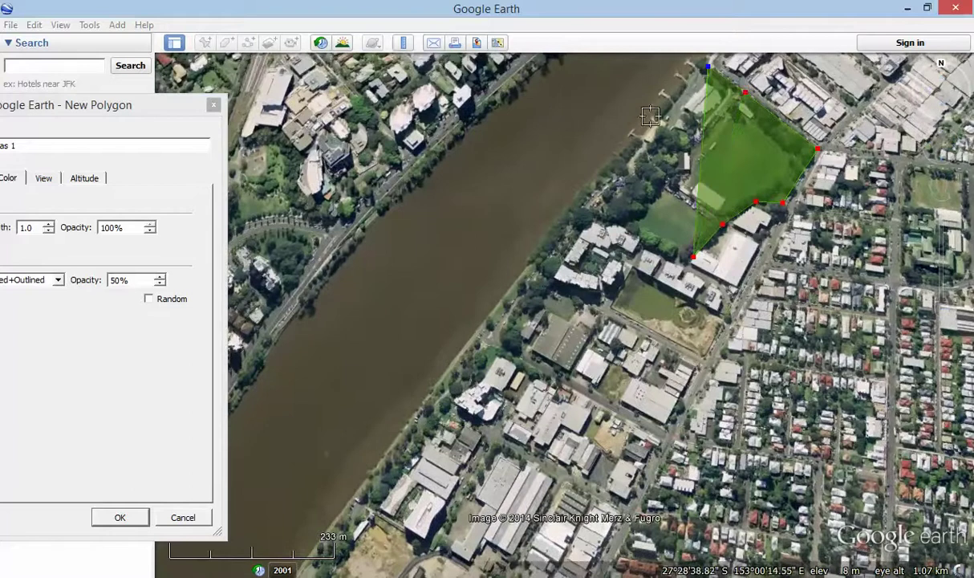
click(607, 170)
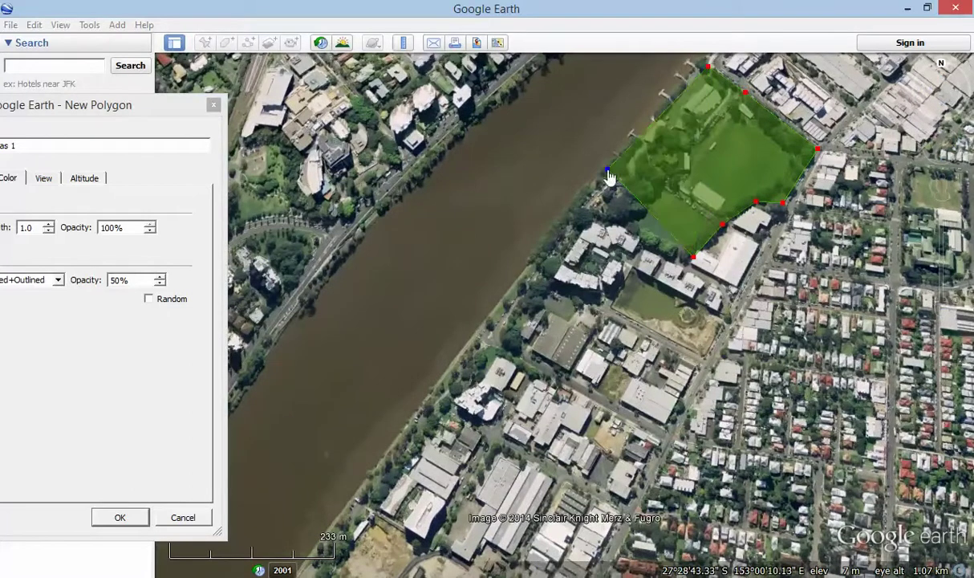
click(549, 239)
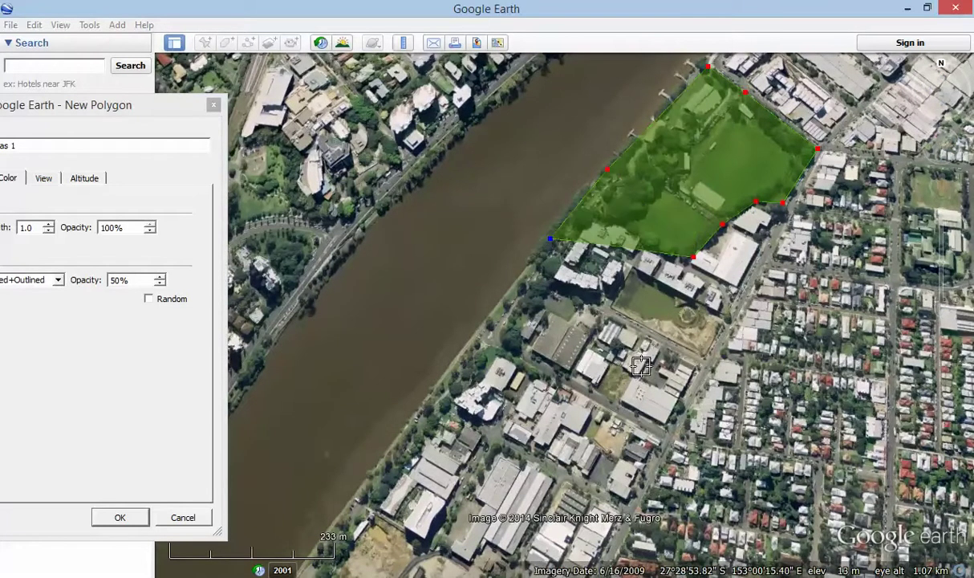
scroll(598, 393, down, 2)
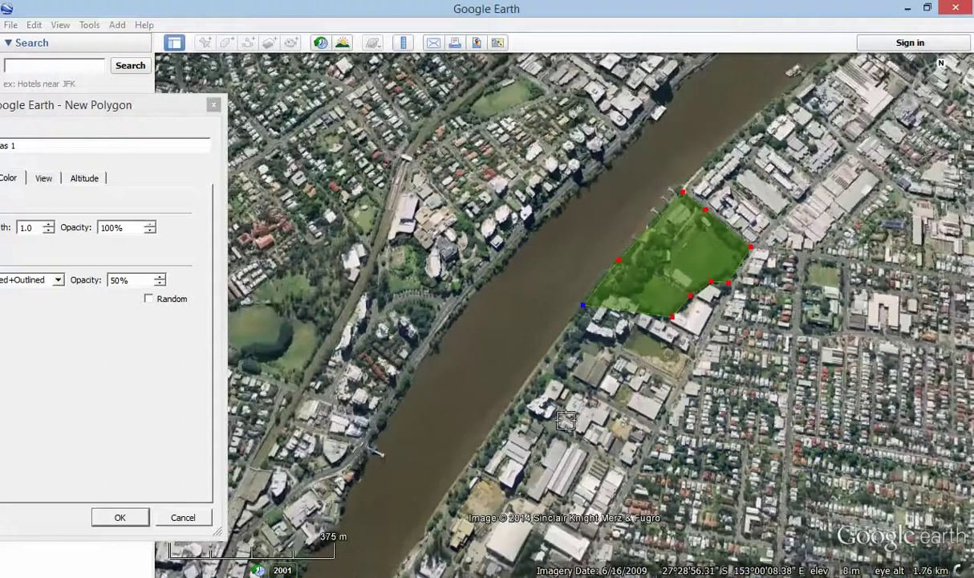
click(499, 416)
Trace the outer riverbank edge south, around the bend, to the strip's eastern end
key(Down)
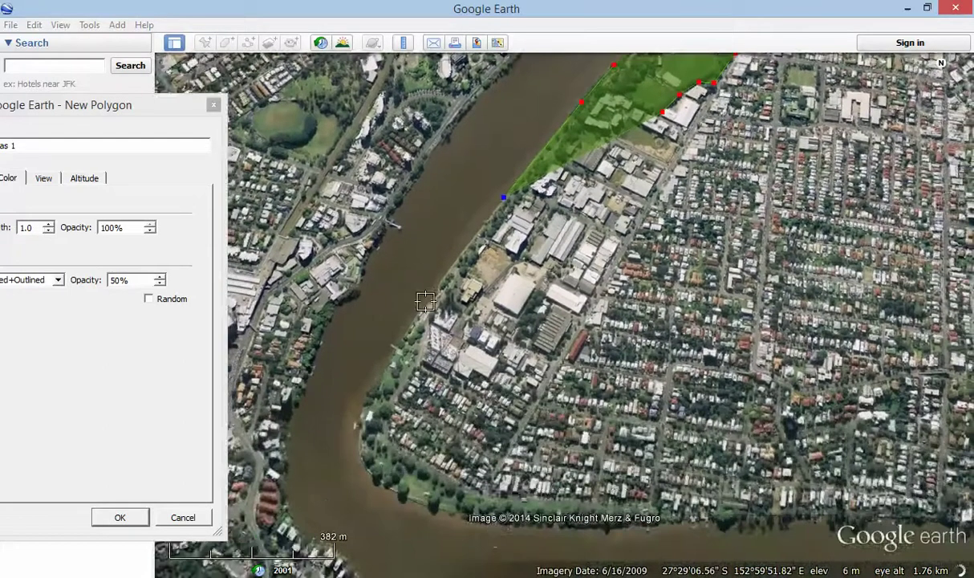
click(426, 301)
click(395, 355)
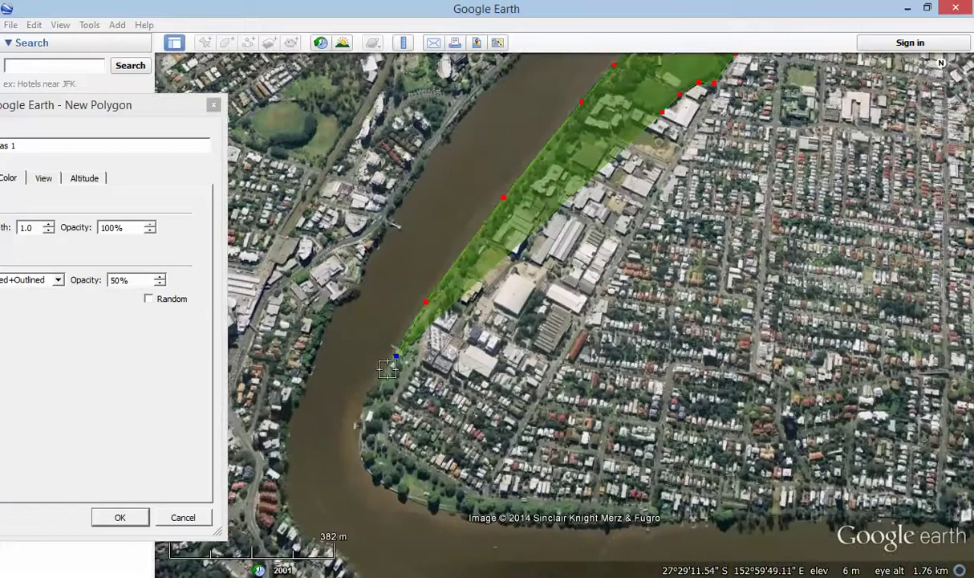
click(365, 406)
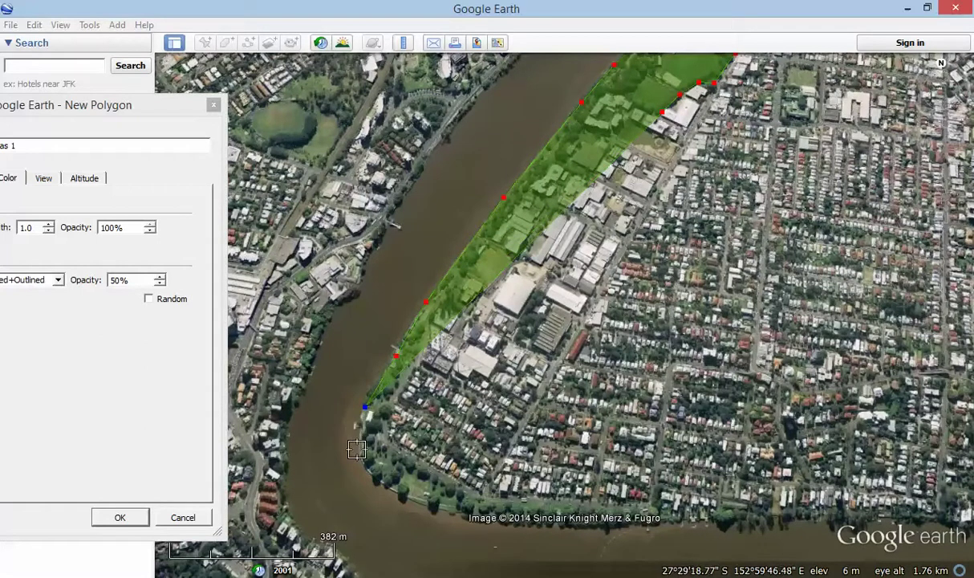
click(356, 452)
click(394, 495)
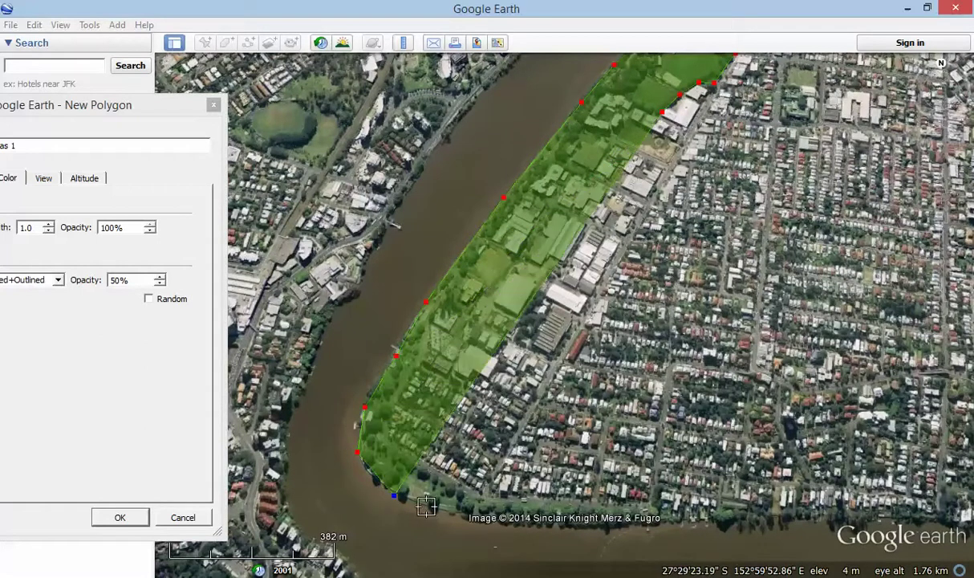
click(432, 509)
click(518, 519)
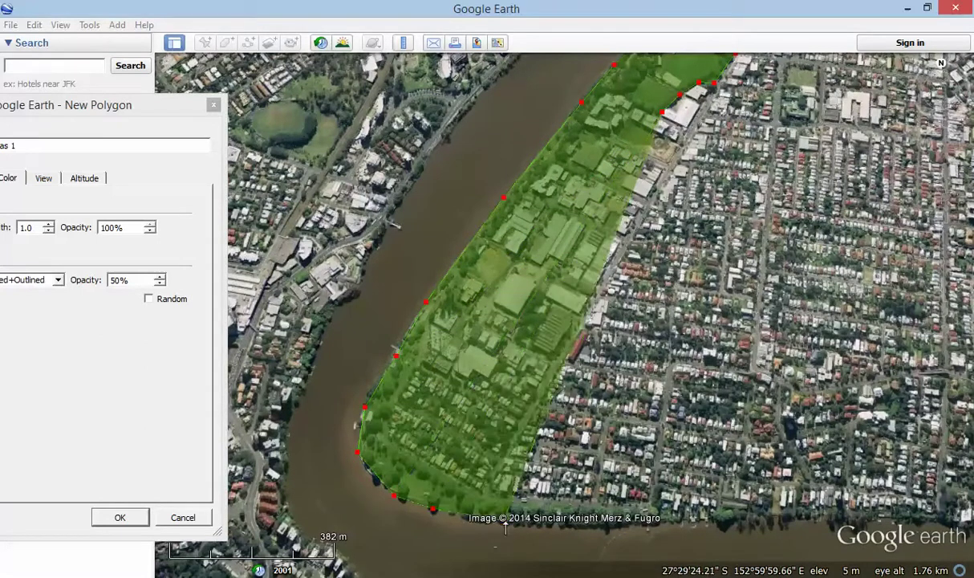
click(622, 521)
click(659, 520)
click(659, 507)
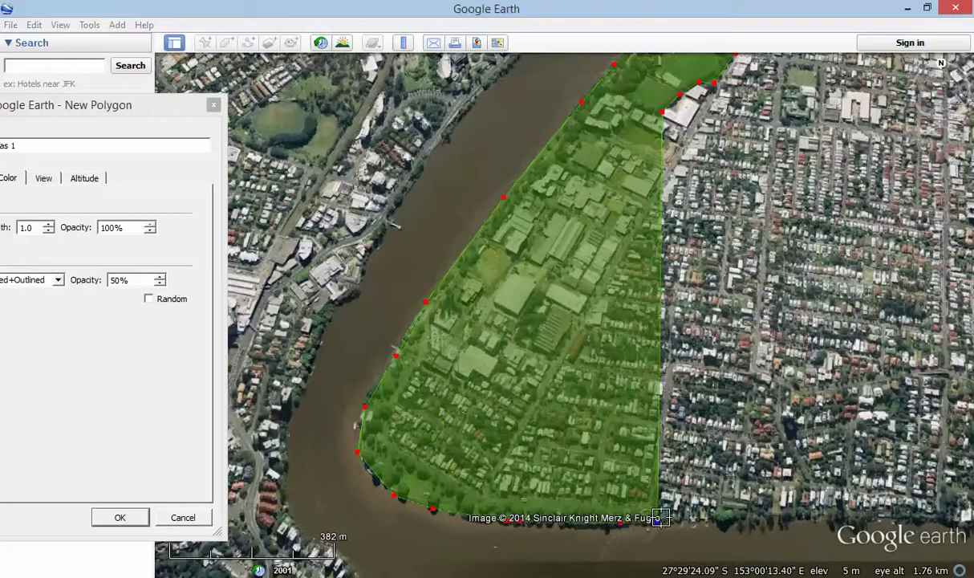
Trace the strip's inner edge back around the bend and up to close at the park
click(633, 505)
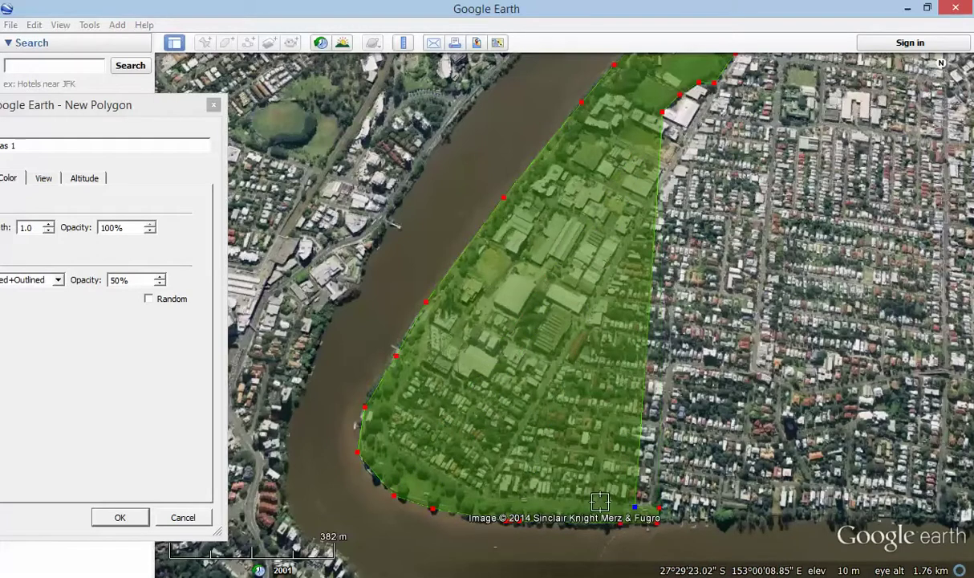
click(593, 504)
click(543, 499)
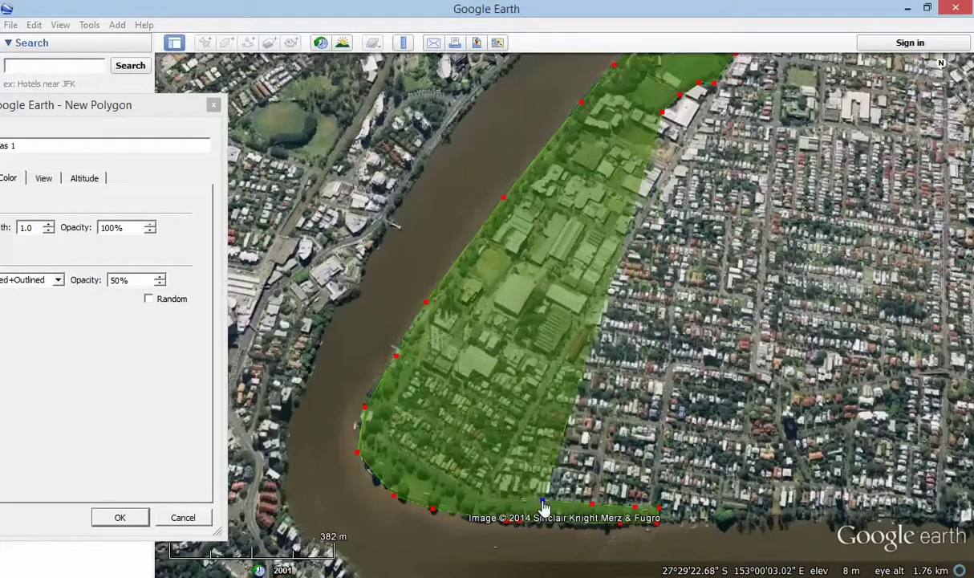
click(499, 497)
click(456, 481)
click(423, 458)
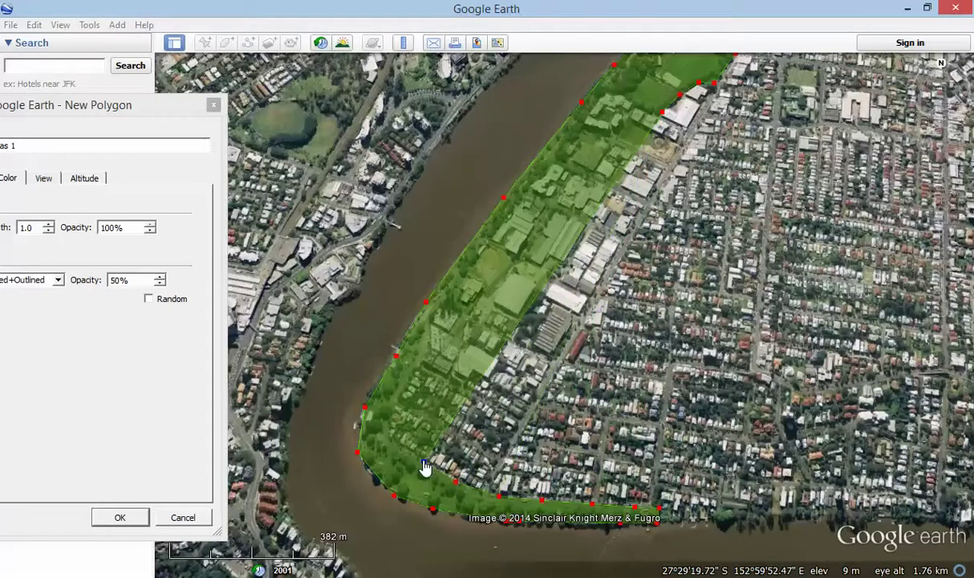
click(396, 436)
click(390, 417)
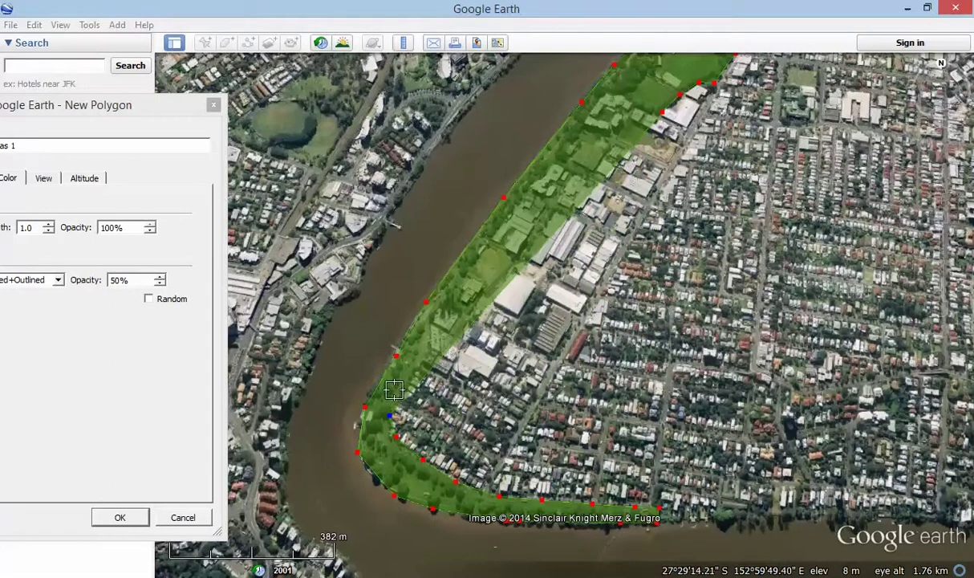
click(395, 388)
click(421, 352)
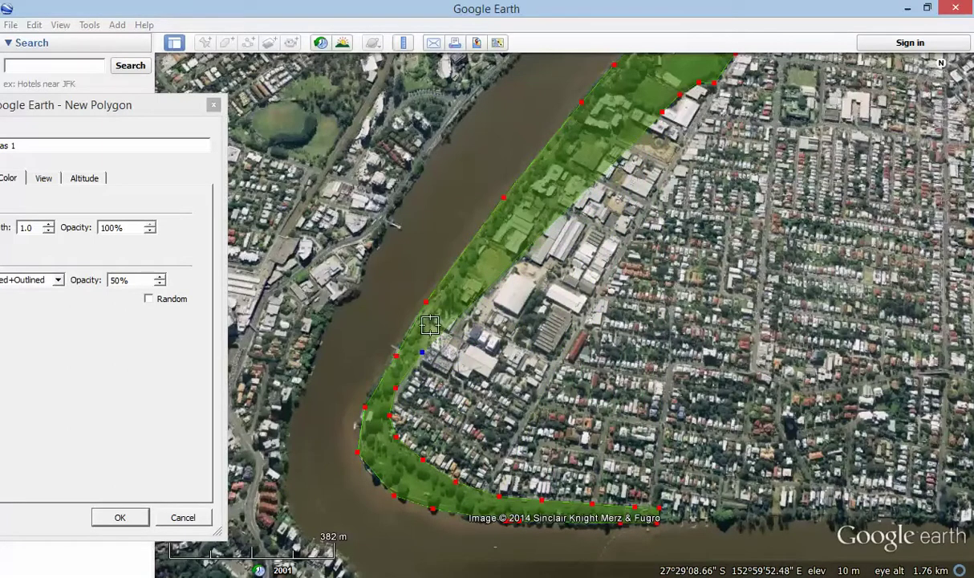
click(429, 322)
click(447, 297)
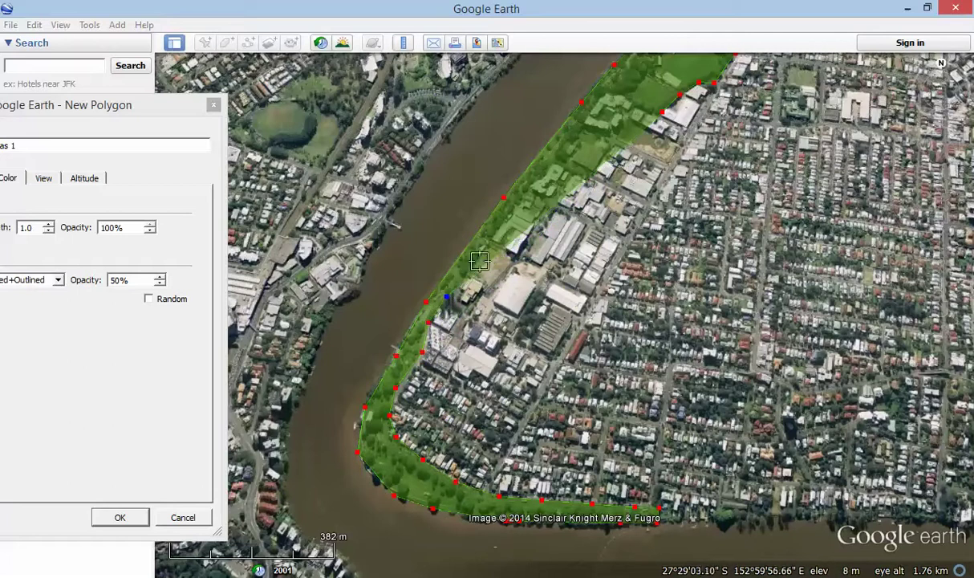
click(492, 237)
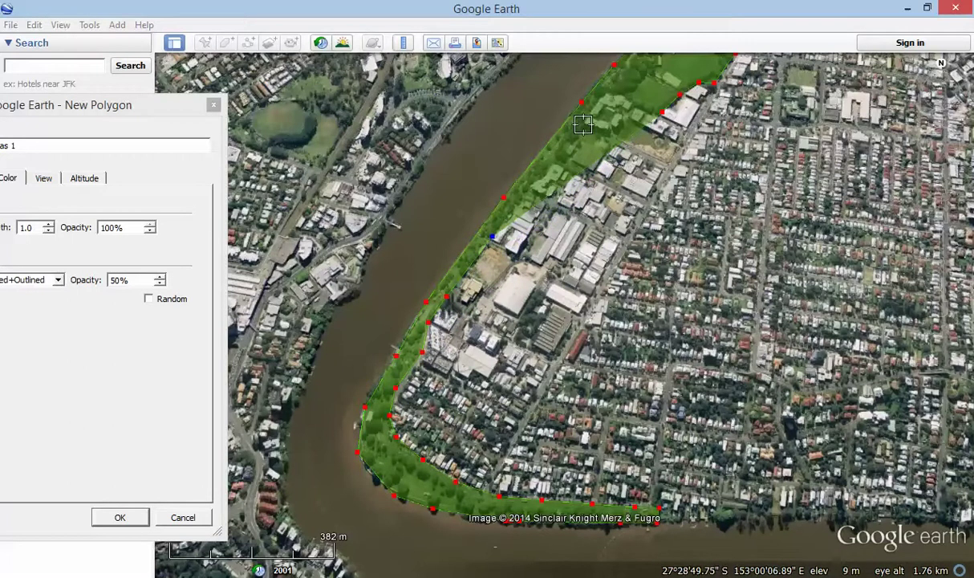
click(604, 97)
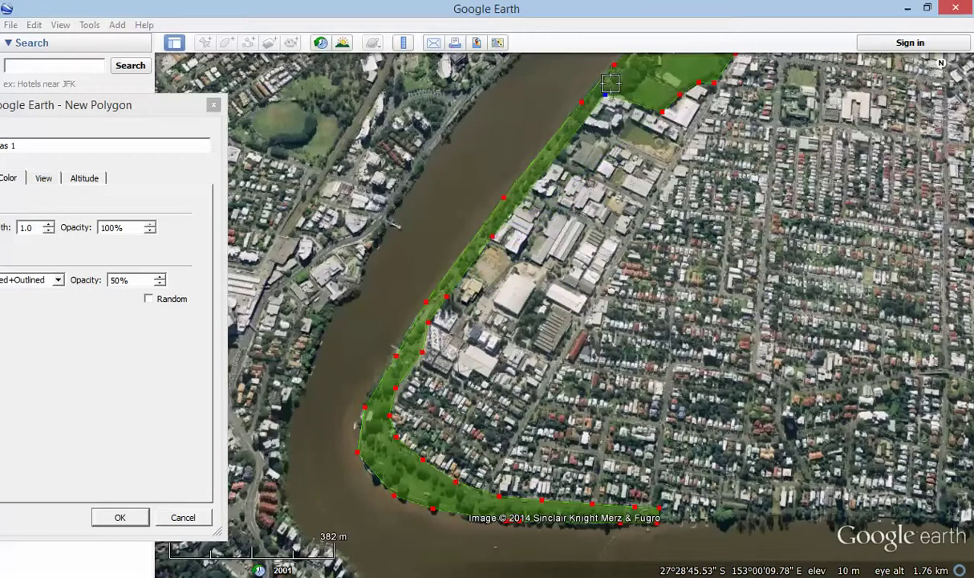
click(610, 84)
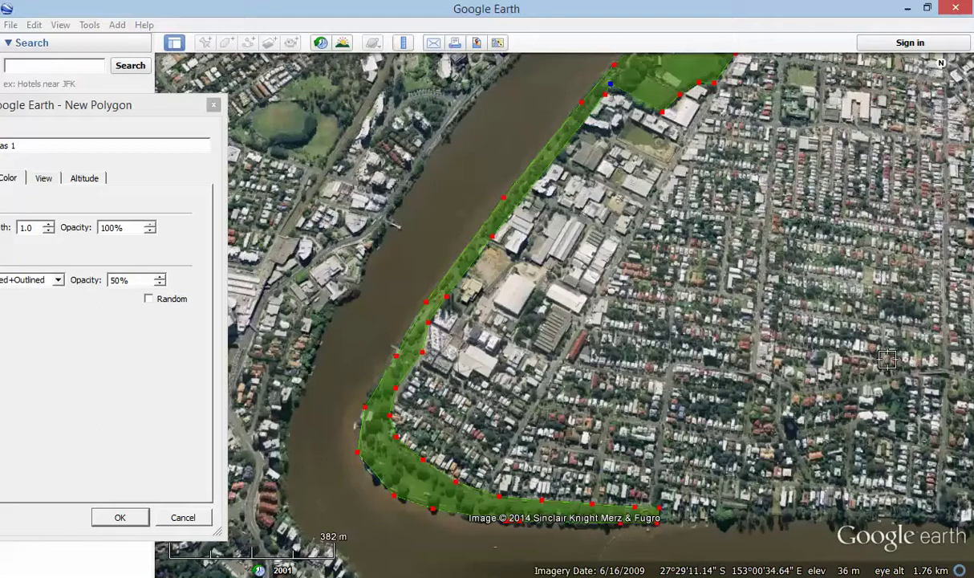
Reposition two inner-edge vertices and save the polygon as Recreational Areas 1
scroll(834, 336, down, 3)
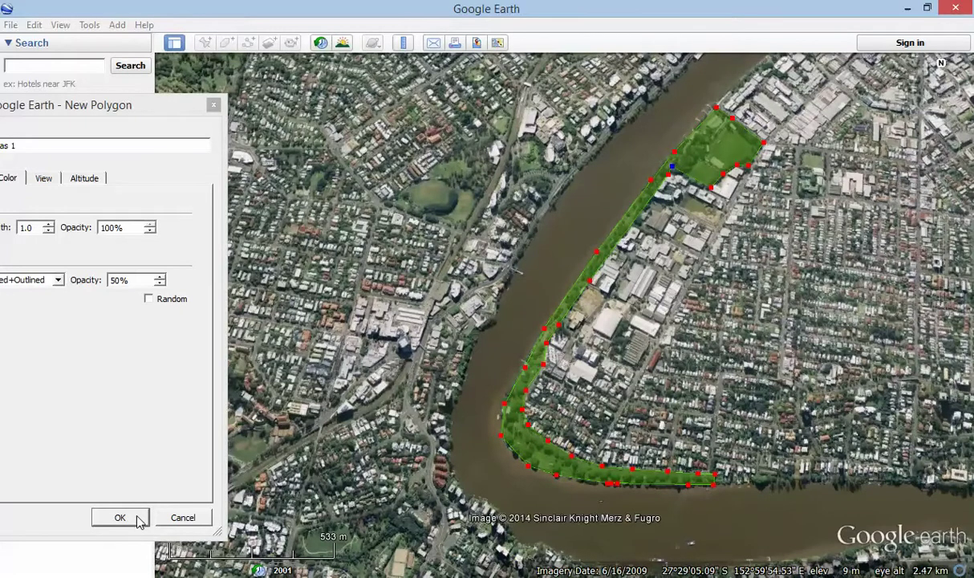
scroll(637, 425, up, 5)
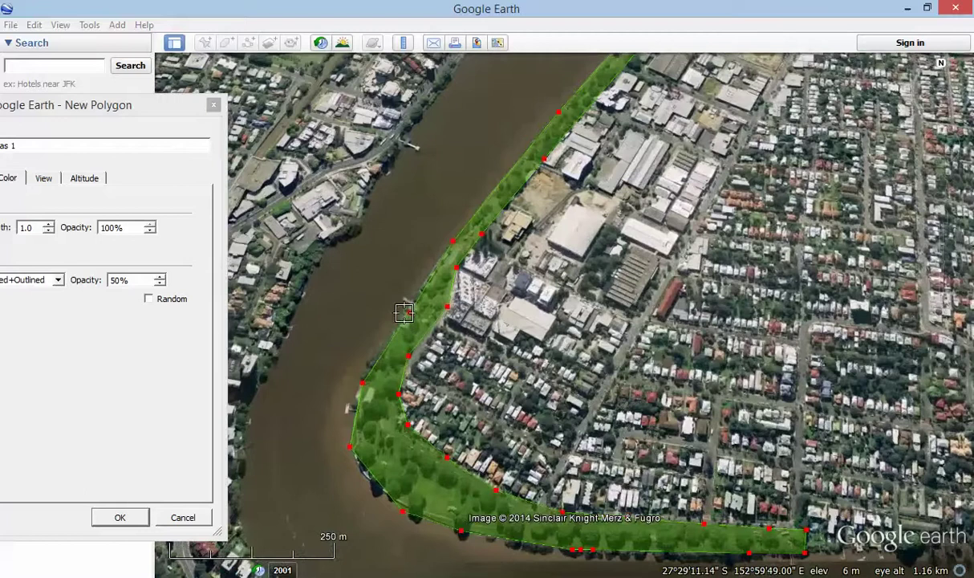
click(409, 313)
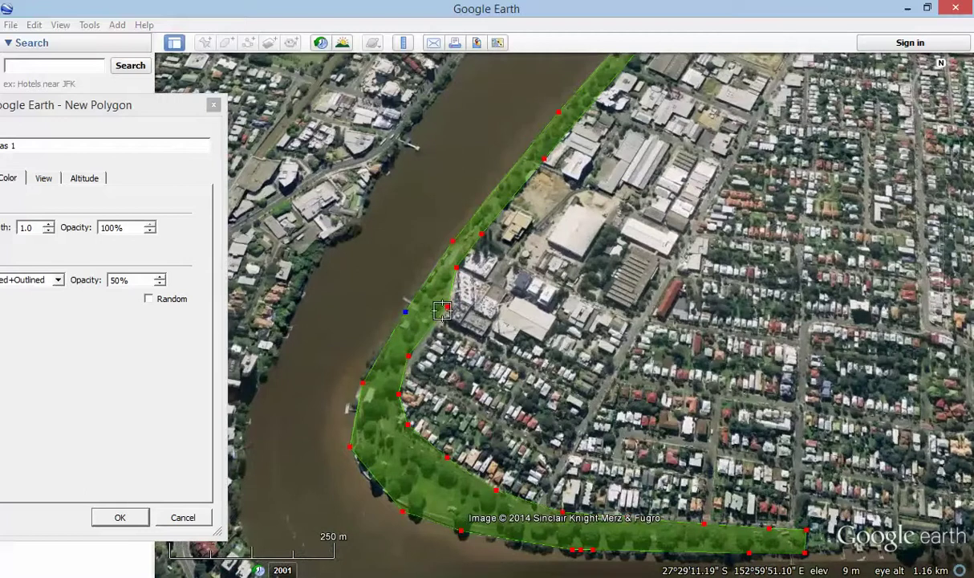
click(405, 431)
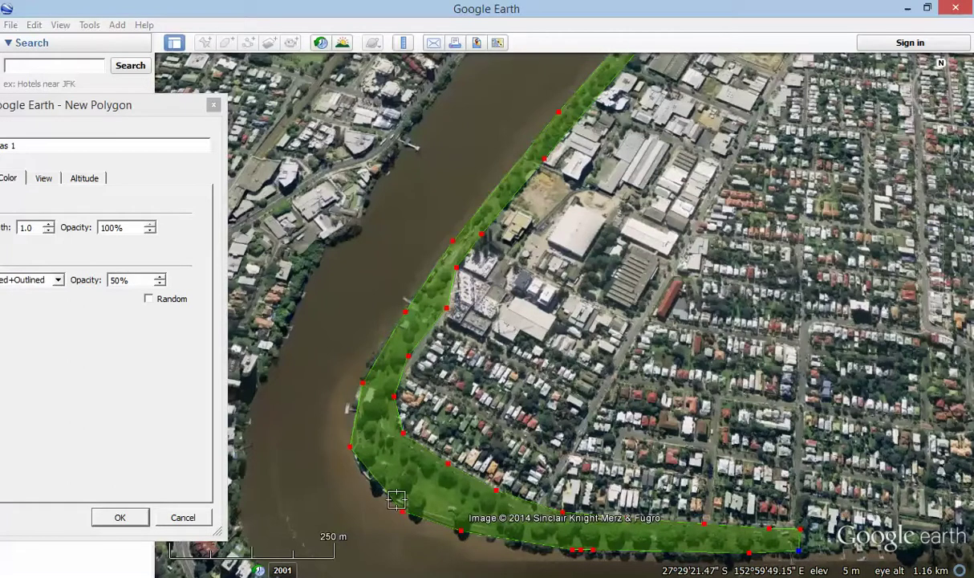
scroll(403, 521, down, 2)
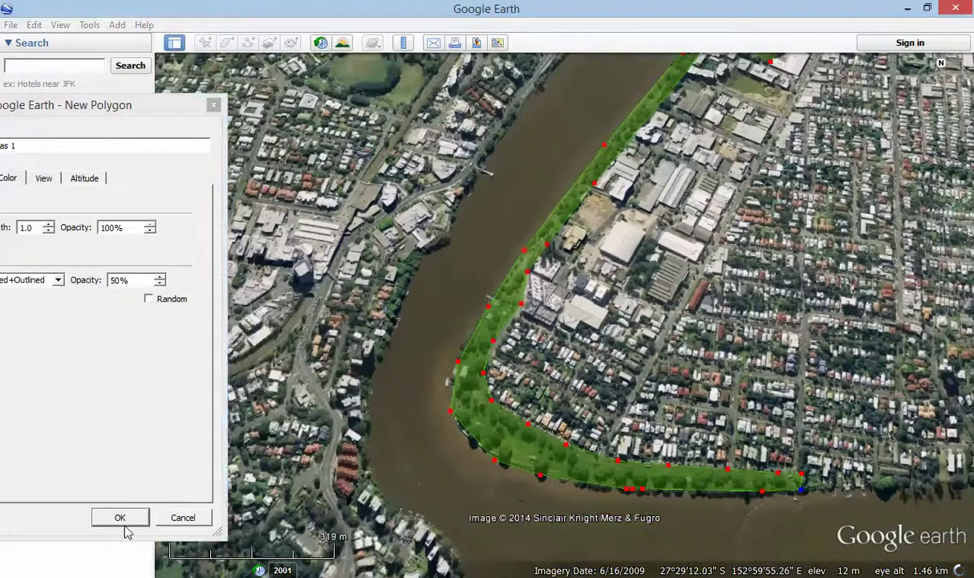
click(120, 516)
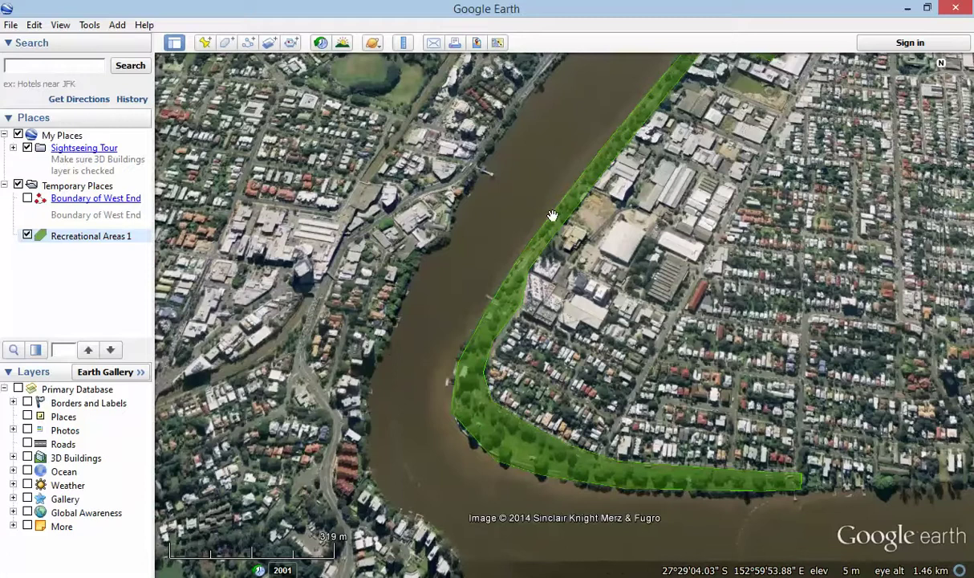
Open Recreational Areas 1's properties and set its area colour to green
right_click(73, 237)
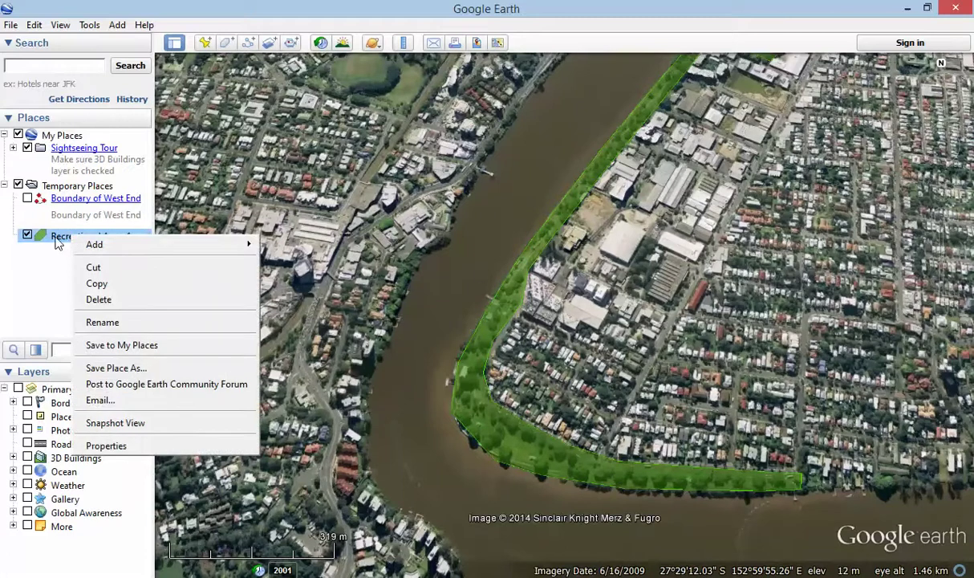
click(72, 247)
right_click(97, 245)
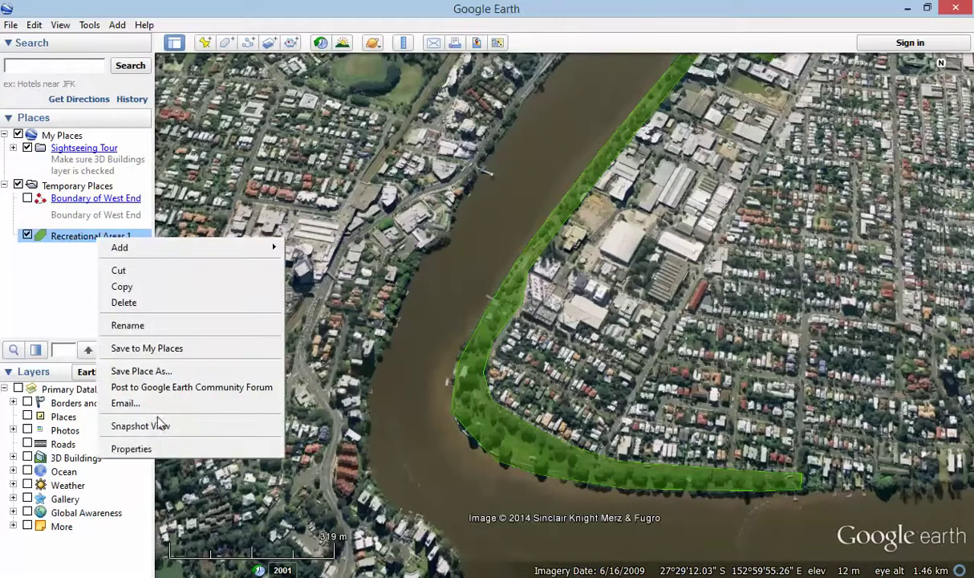
click(132, 448)
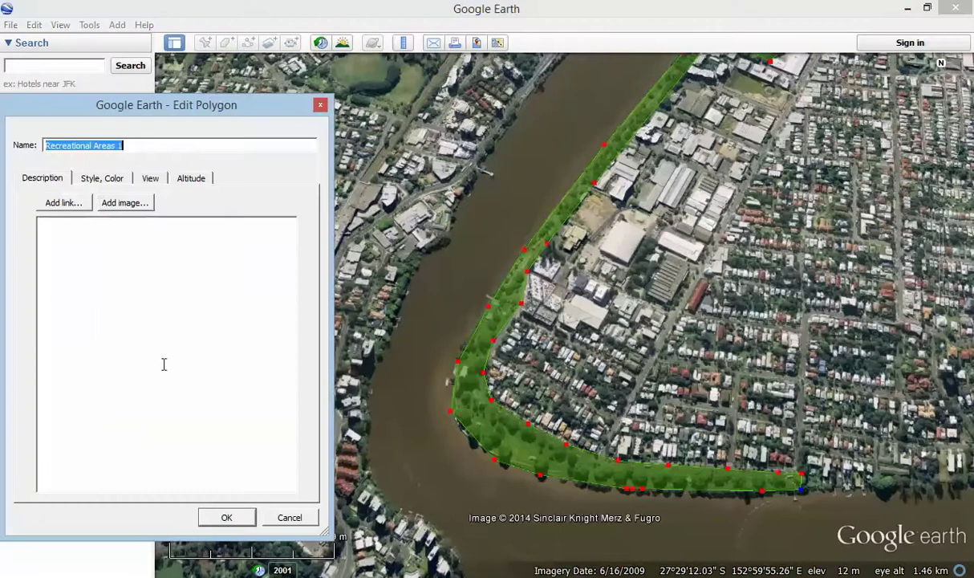
click(94, 179)
click(82, 280)
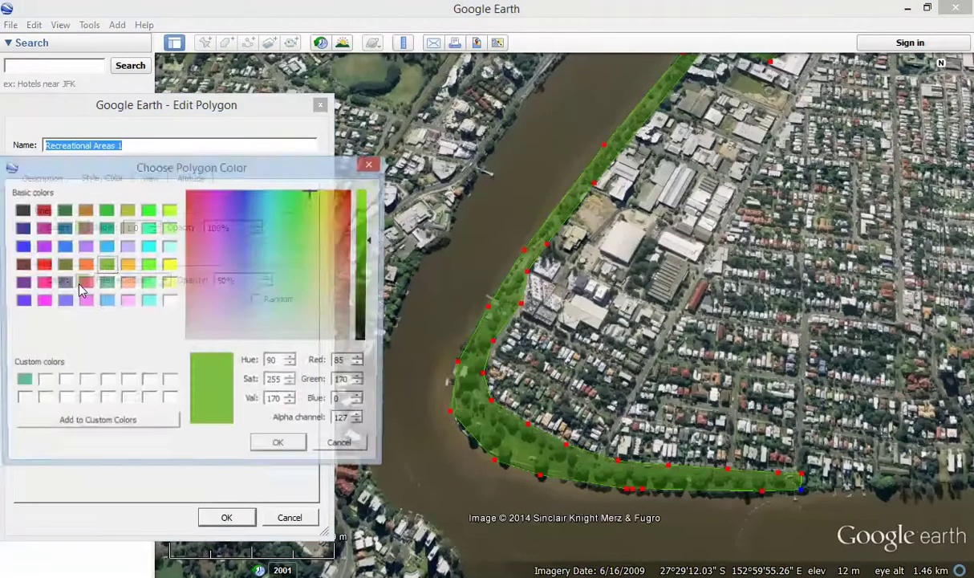
click(84, 283)
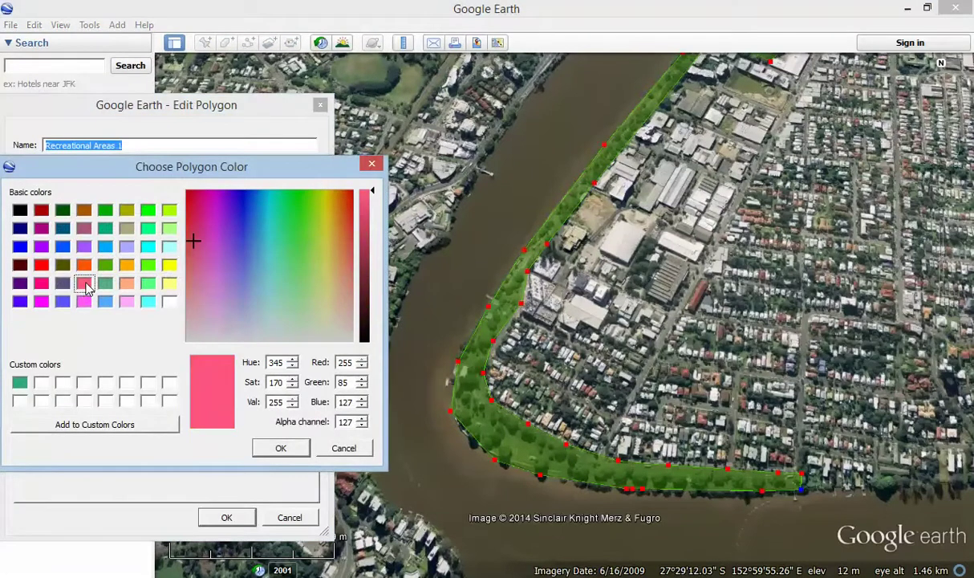
click(281, 449)
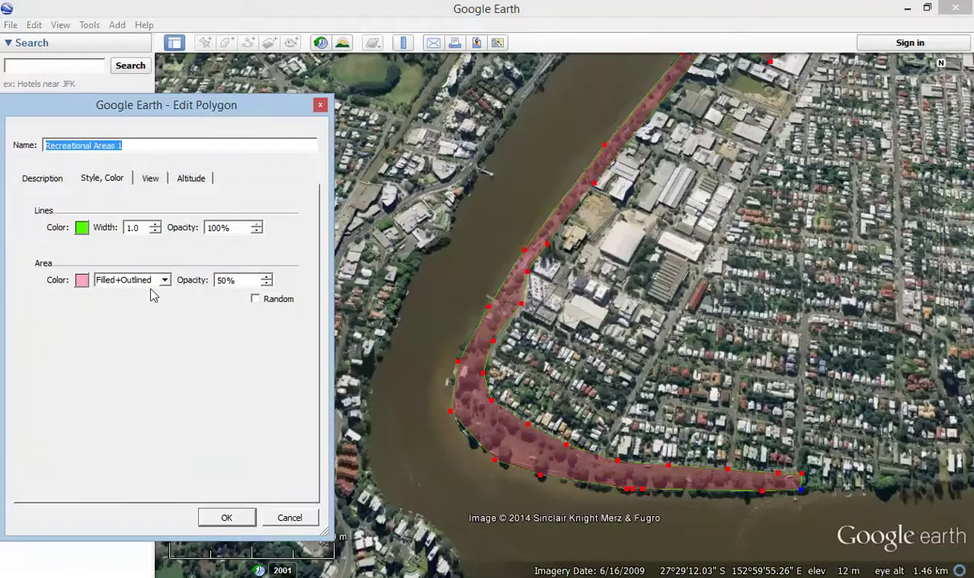
click(82, 280)
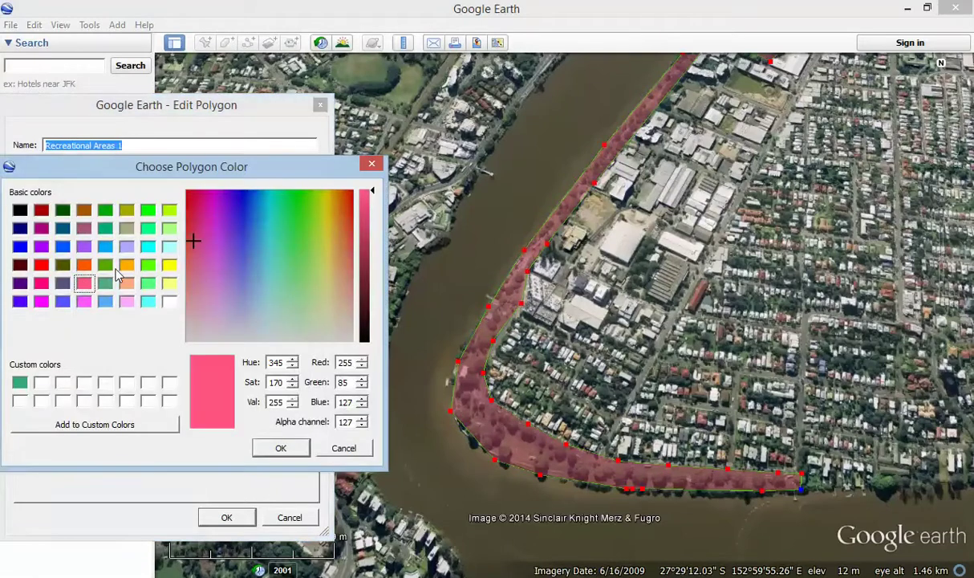
click(105, 265)
click(280, 449)
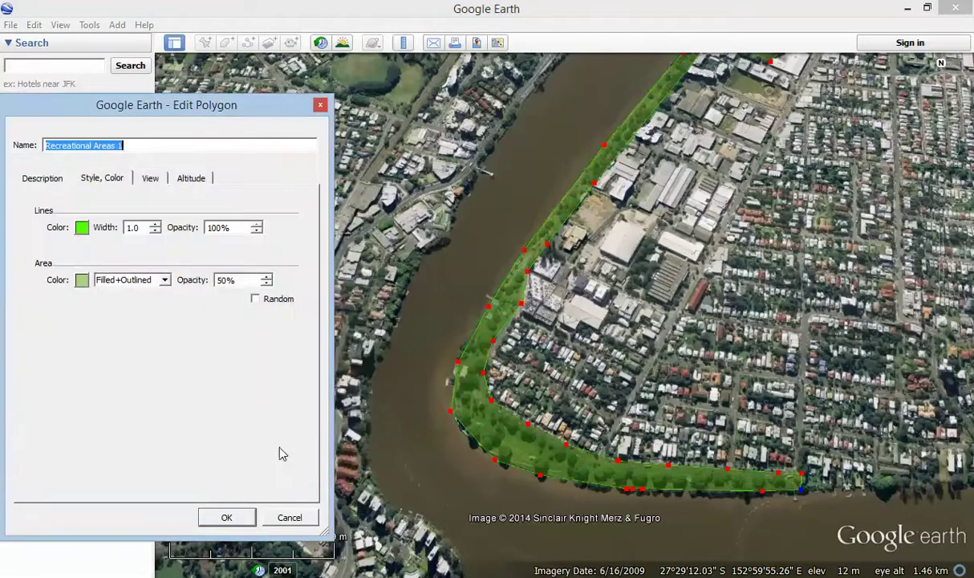
Change the outline colour to olive and save the polygon's style
click(81, 230)
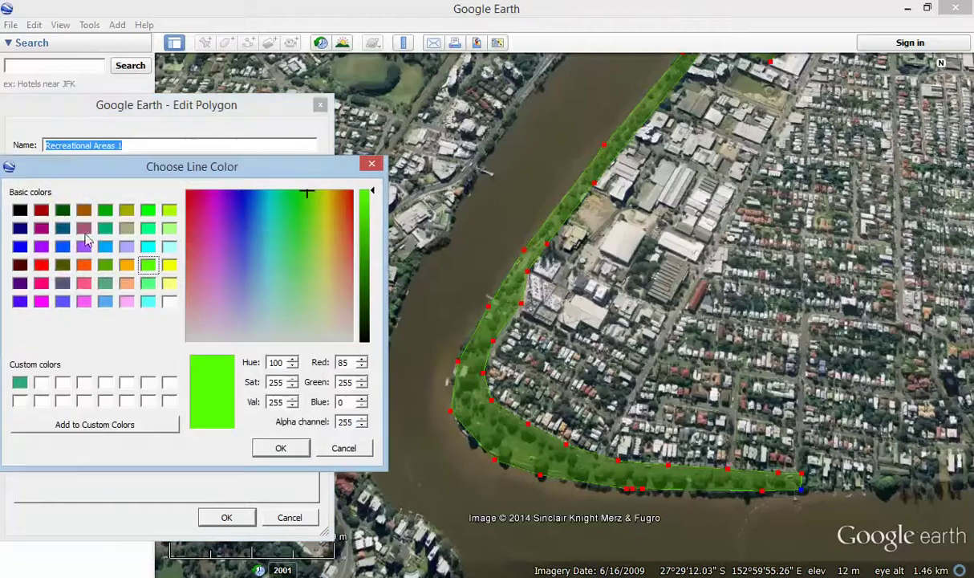
click(41, 266)
click(301, 454)
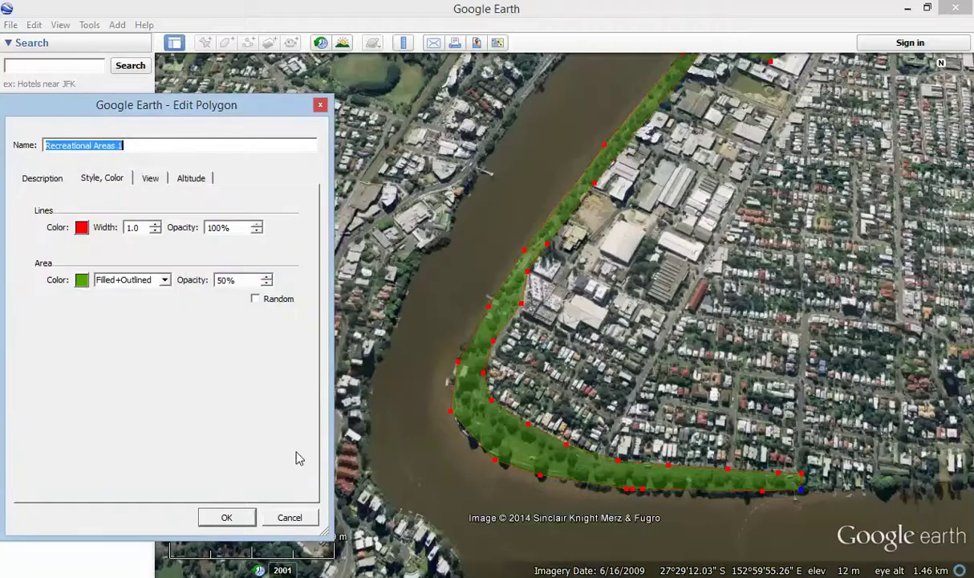
click(81, 229)
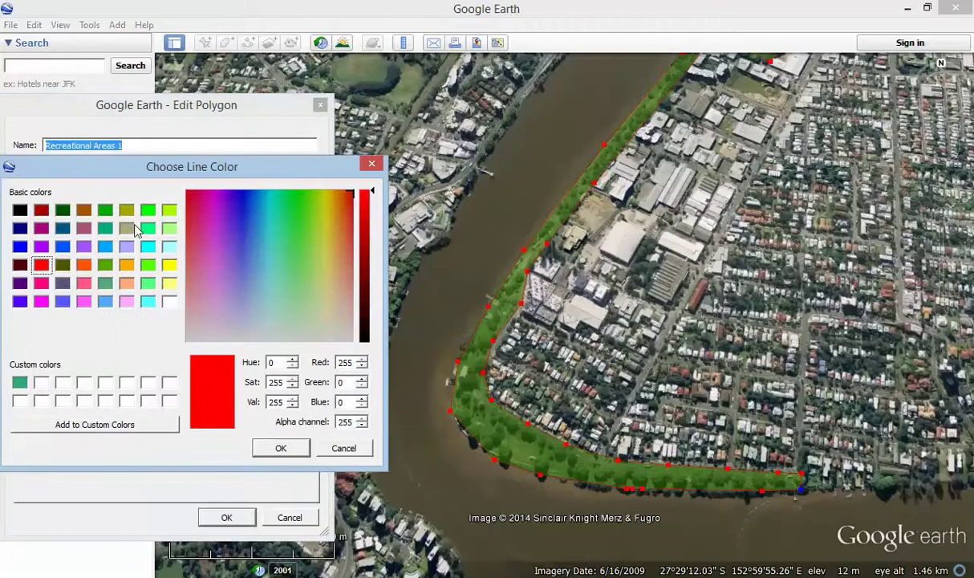
click(127, 211)
click(281, 449)
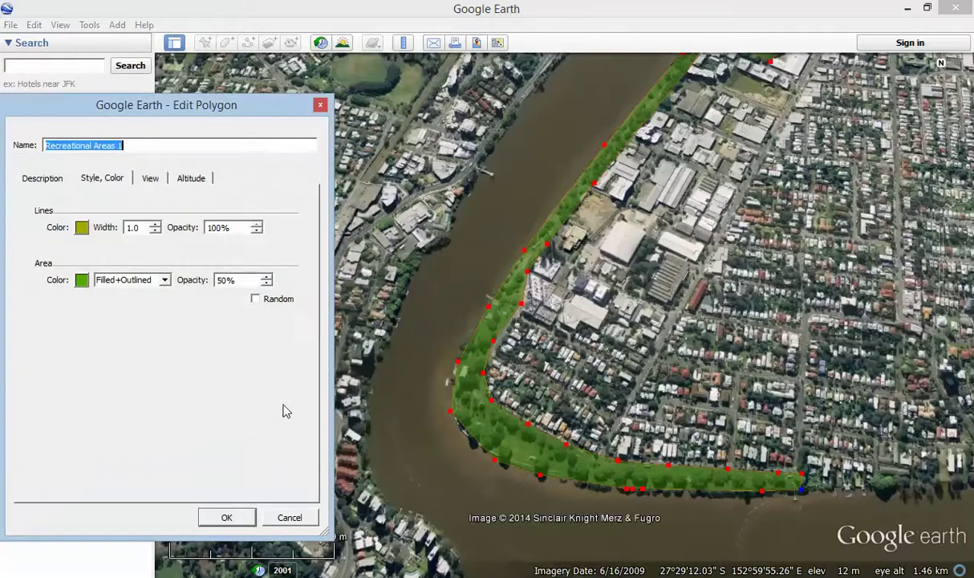
scroll(768, 242, down, 3)
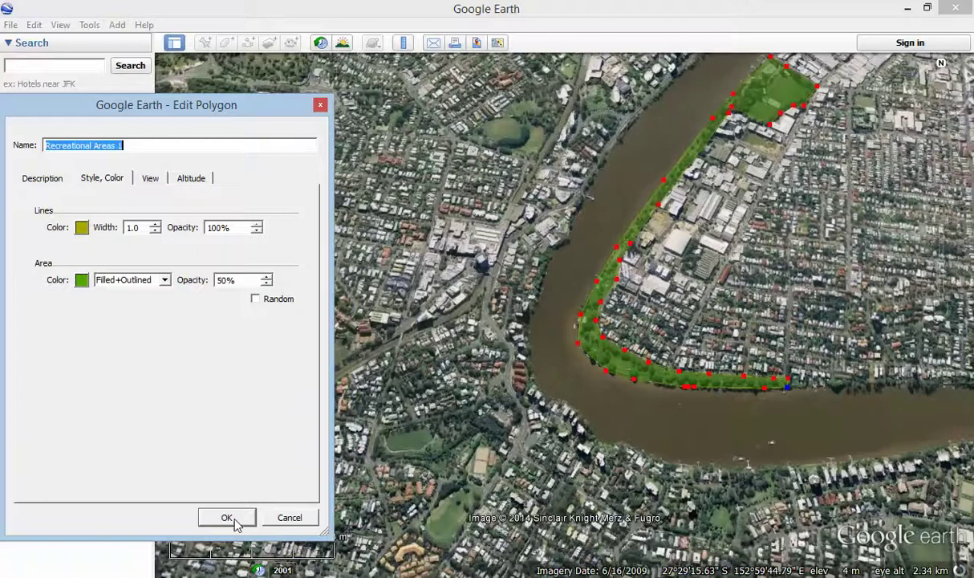
click(227, 518)
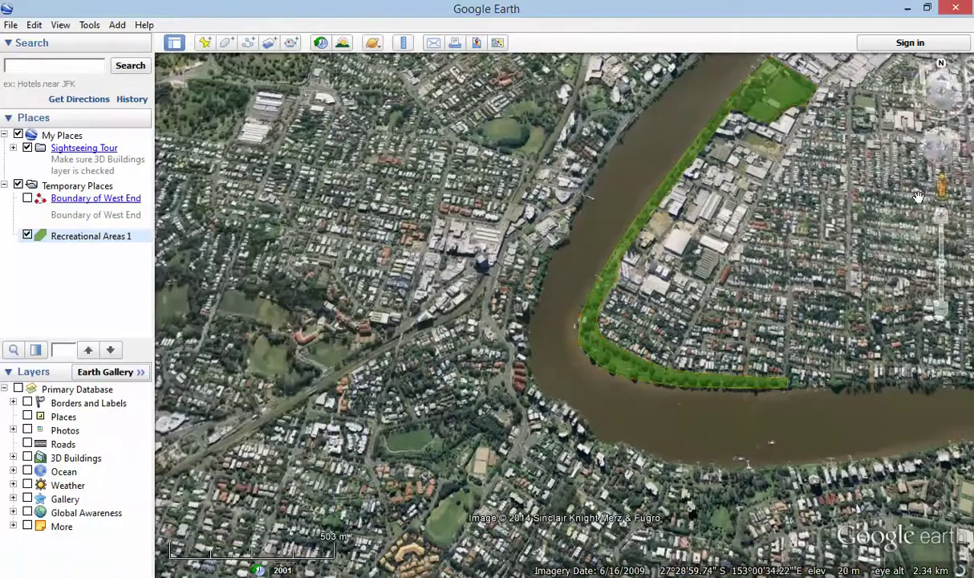
Reset tilt and compass for a top-down, north-up view, zoomed on the block east of the park
drag(888, 178, 736, 313)
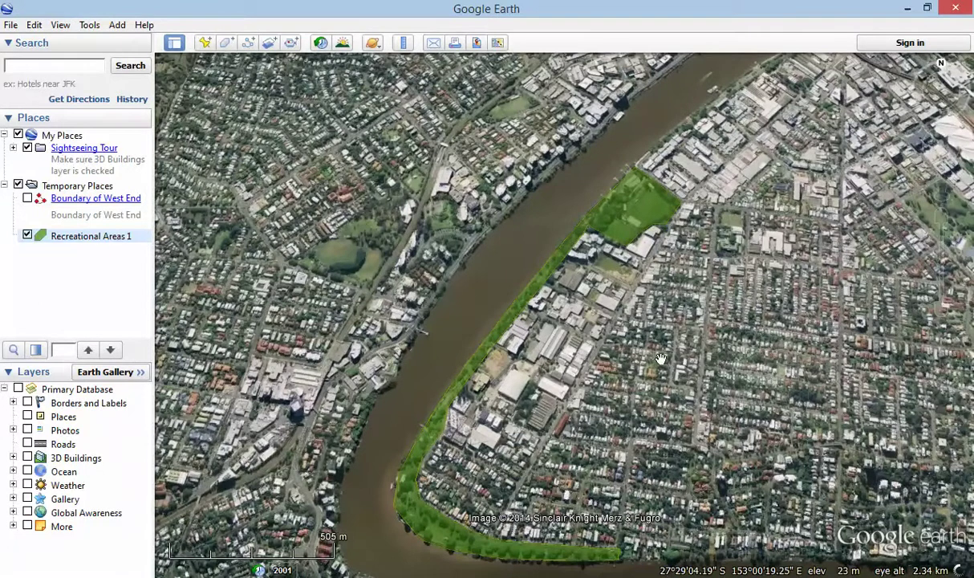
drag(708, 291, 464, 213)
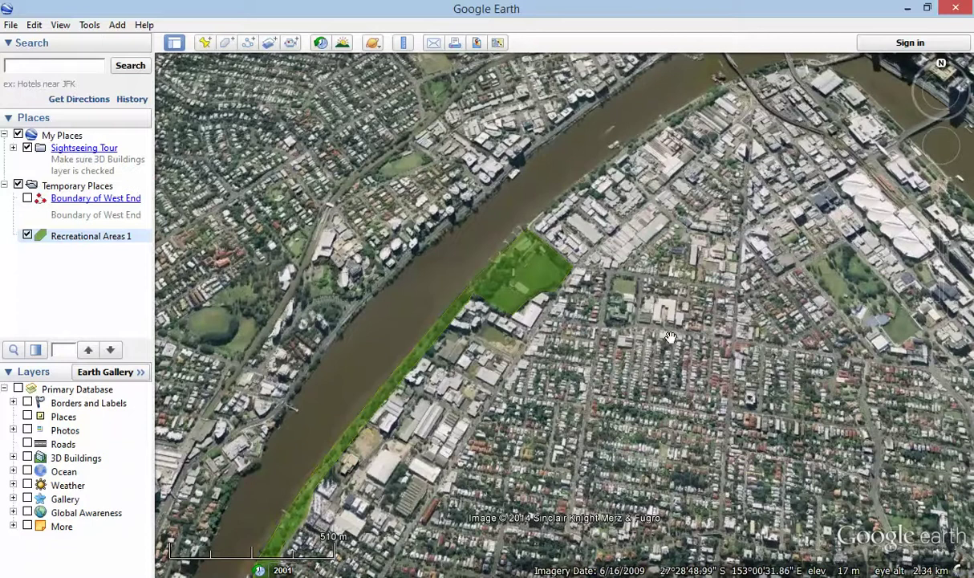
scroll(670, 337, up, 4)
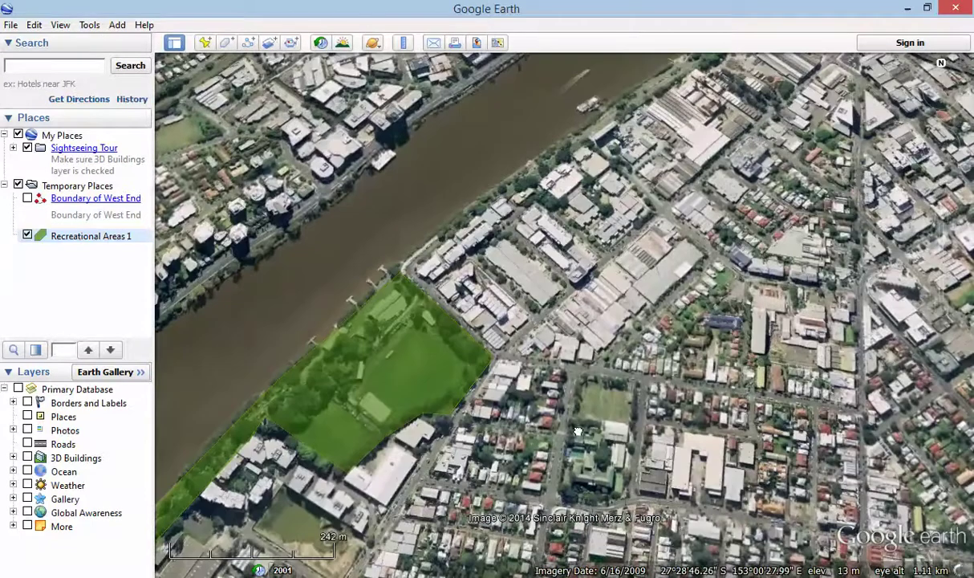
click(61, 24)
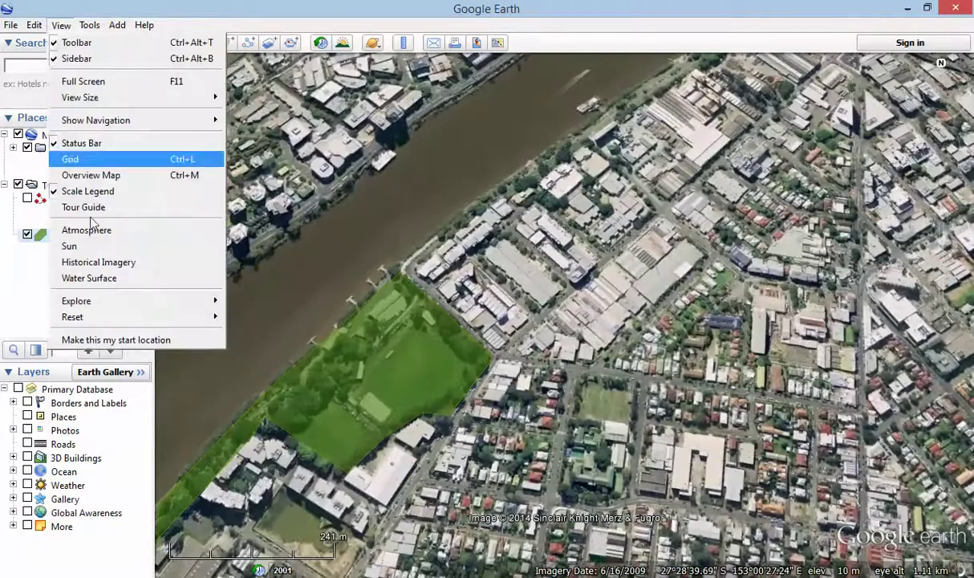
mouse_move(113, 318)
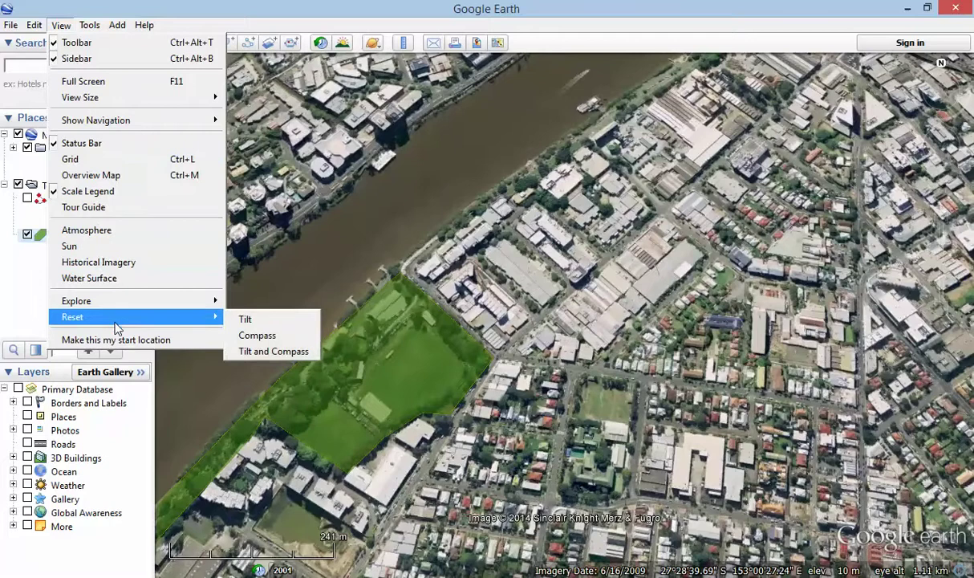
click(271, 353)
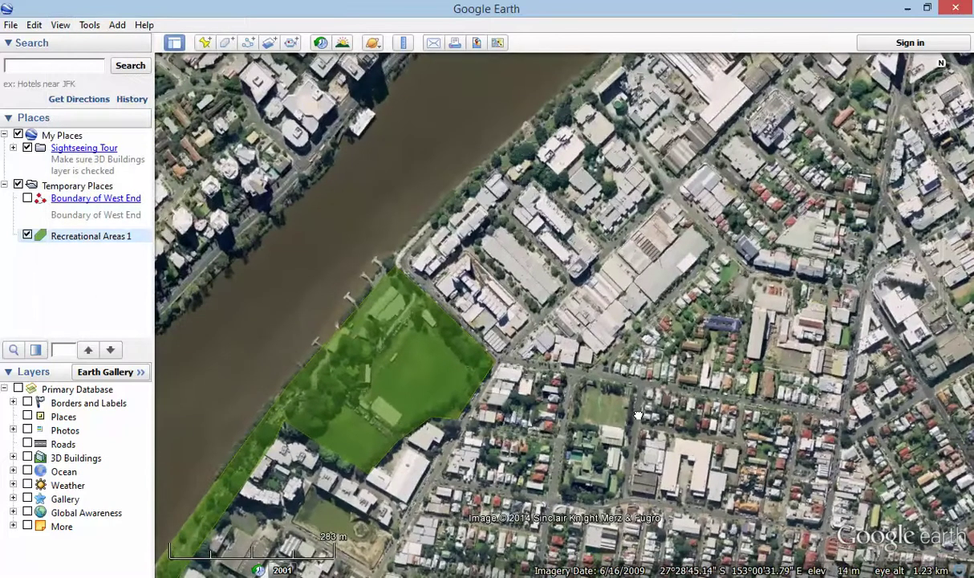
drag(638, 415, 639, 345)
scroll(632, 321, up, 3)
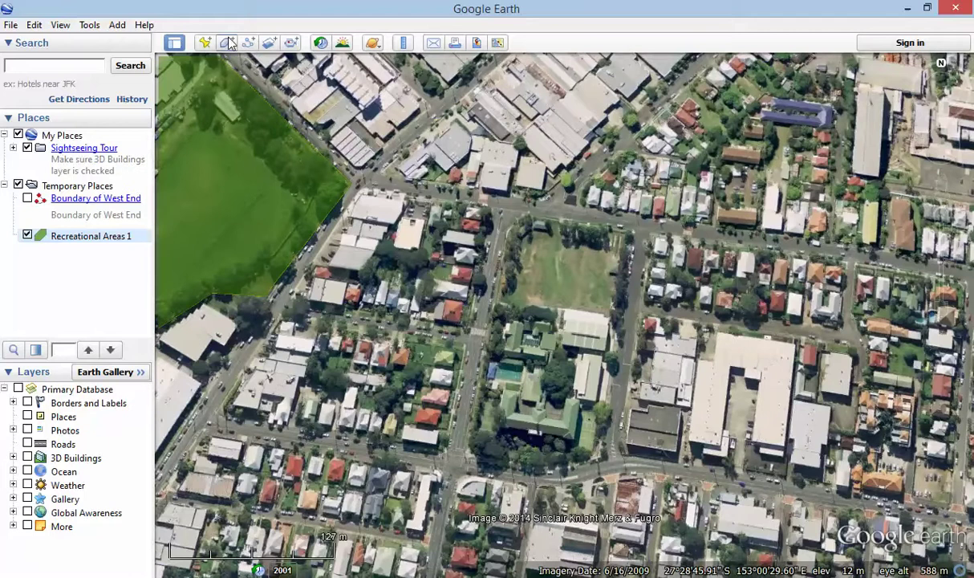
Start a new polygon with a yellow area and light yellow outline
click(100, 186)
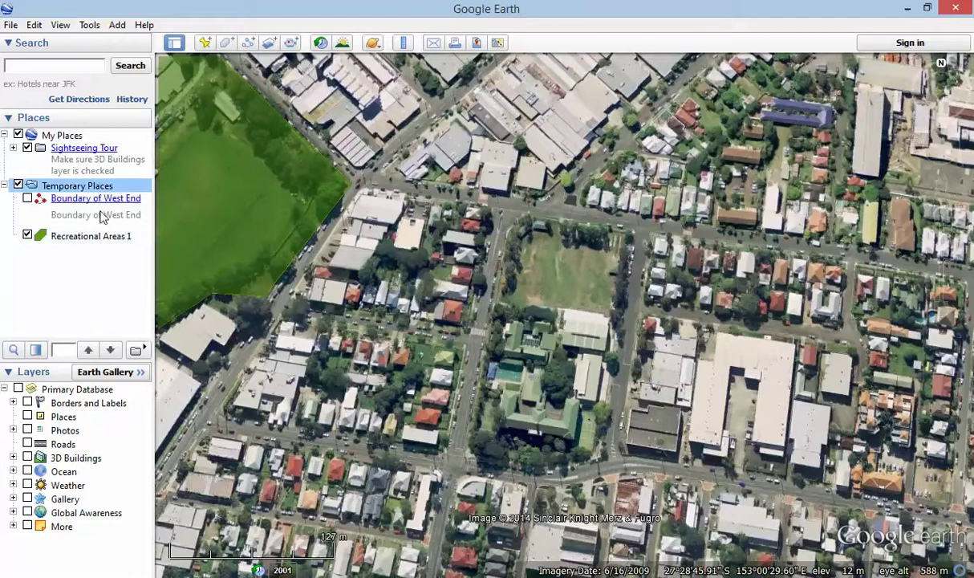
click(97, 237)
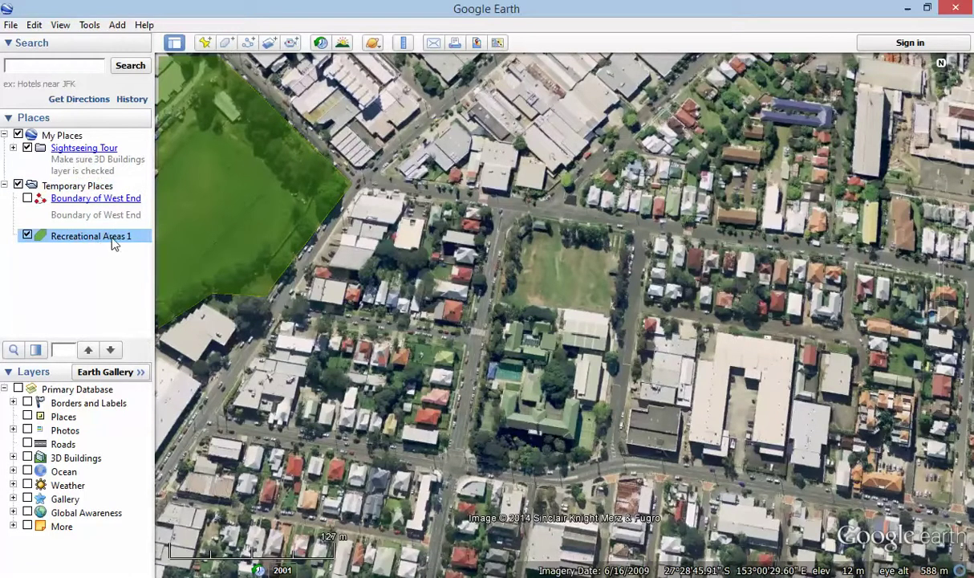
click(228, 44)
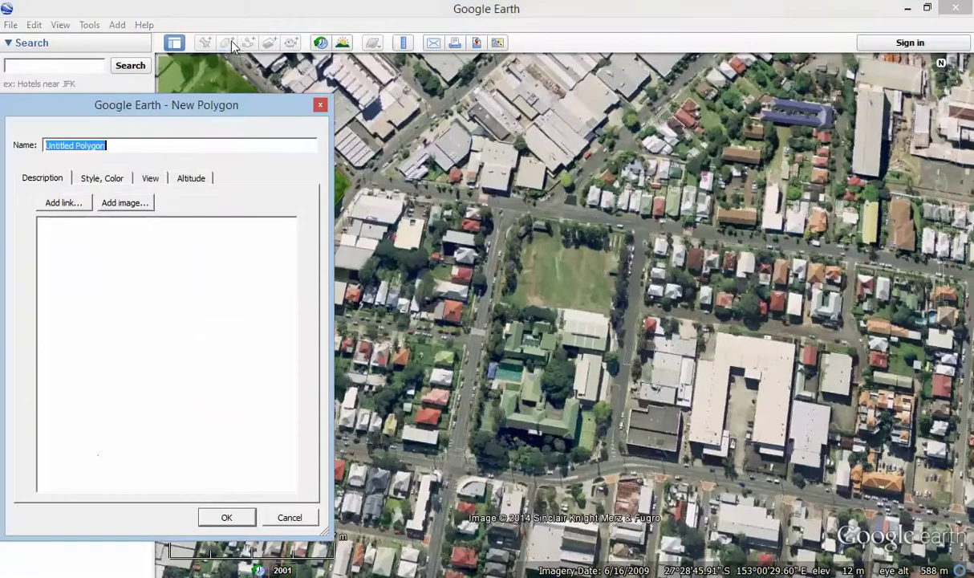
click(102, 180)
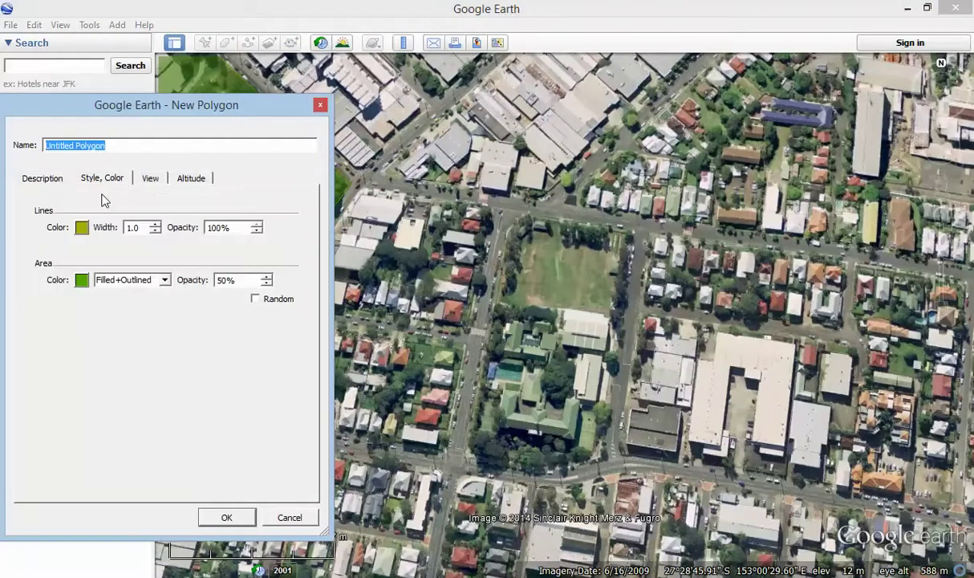
click(82, 281)
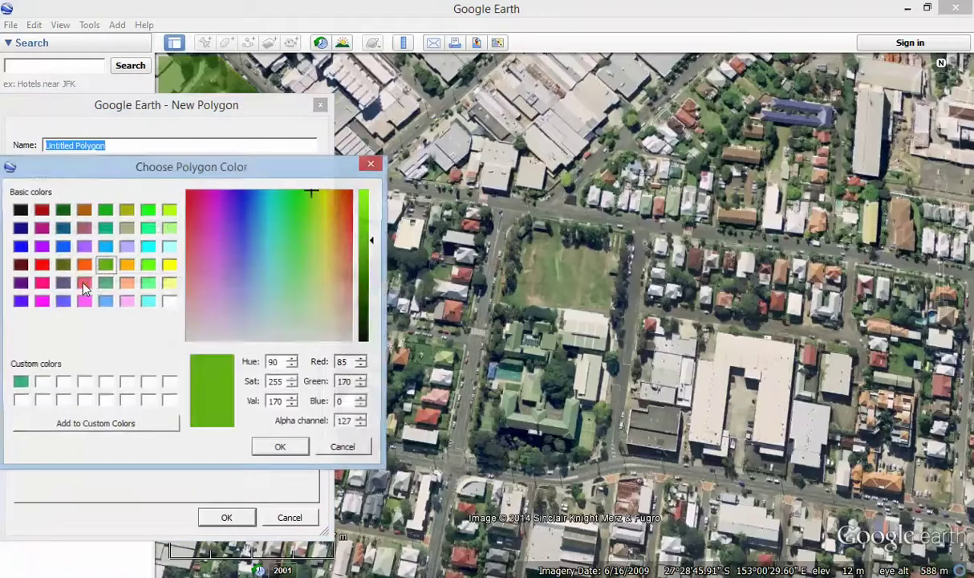
click(169, 265)
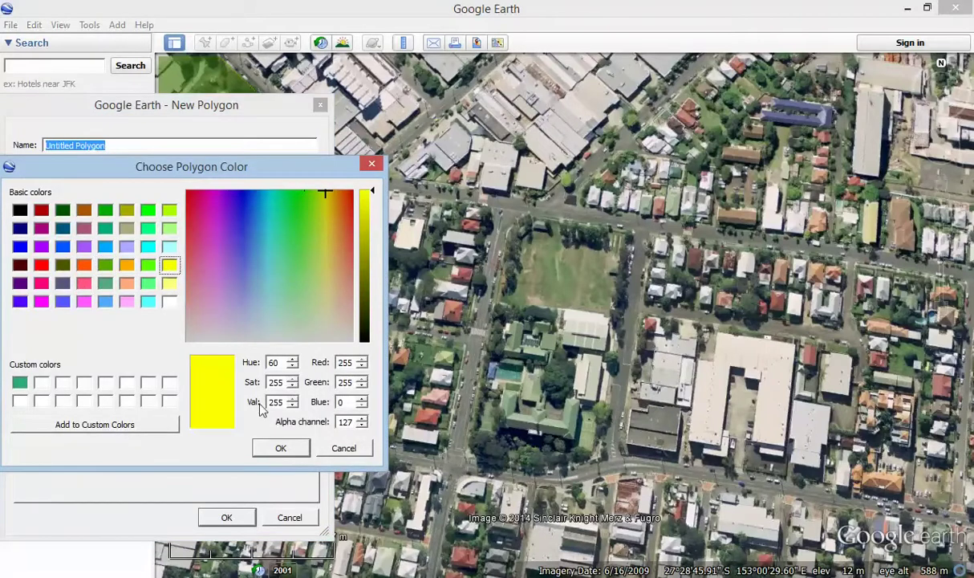
click(280, 449)
click(81, 228)
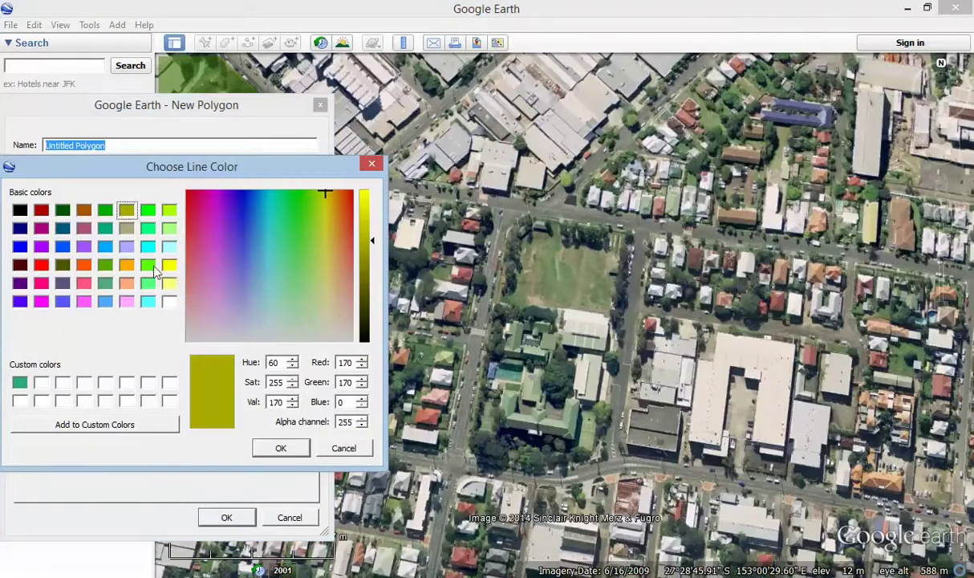
click(170, 284)
click(281, 449)
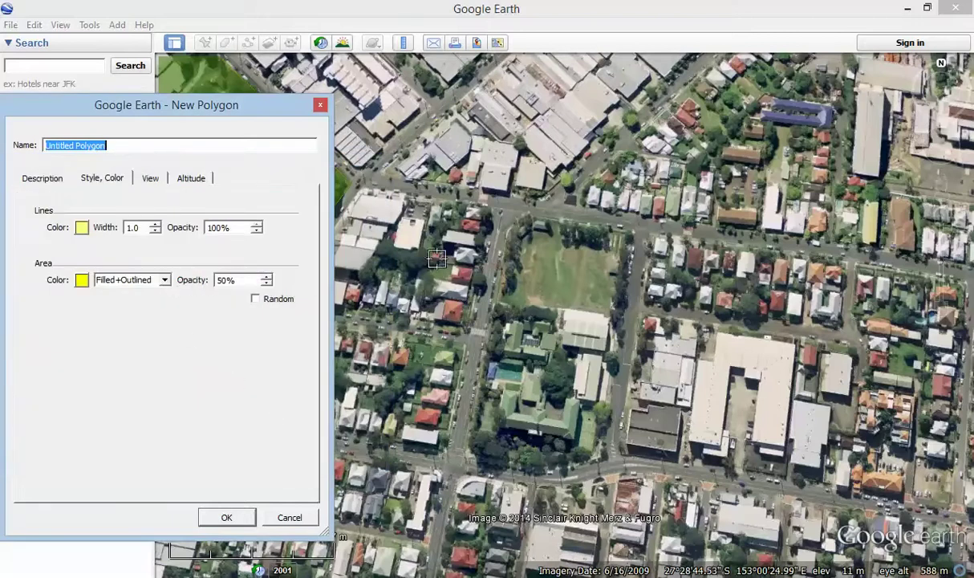
Outline the inland block around the playing field, from its north edge to the western street
click(513, 212)
click(634, 232)
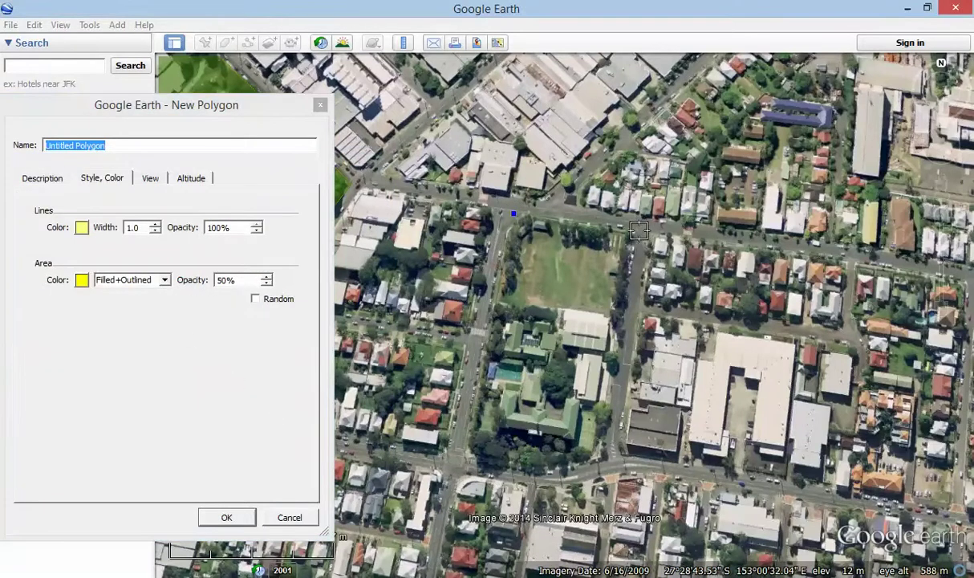
click(605, 457)
click(570, 467)
click(538, 466)
click(498, 464)
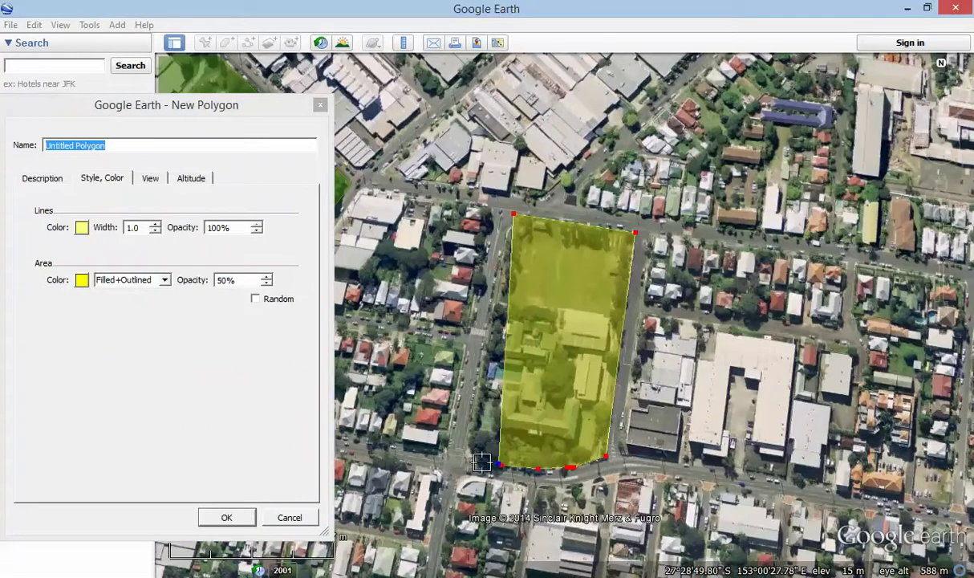
click(464, 457)
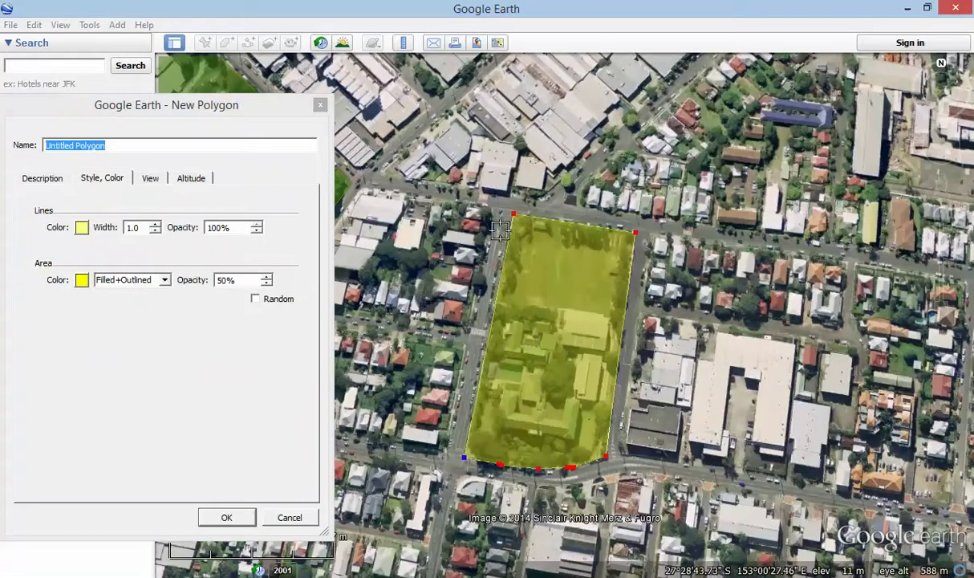